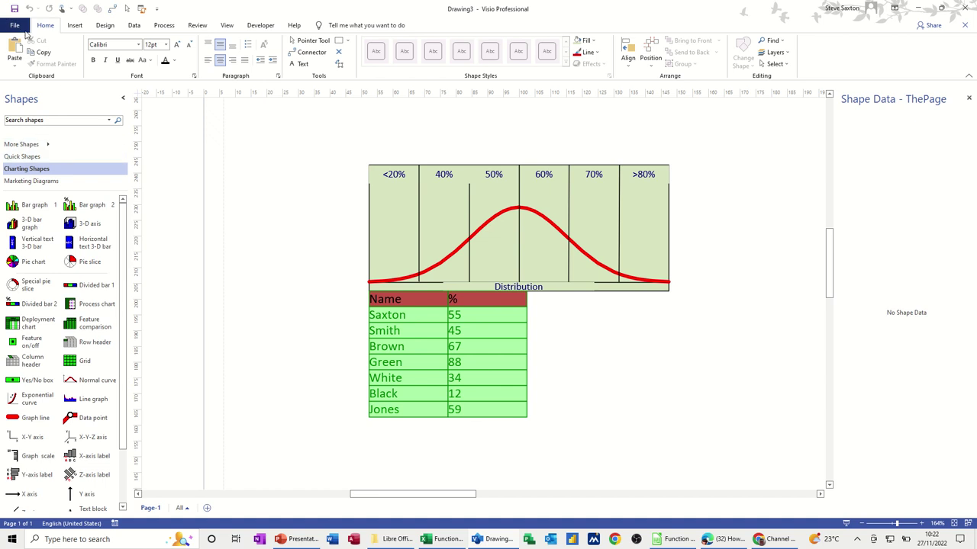
# Create a new drawing from the Marketing Charts and Diagrams template
pyautogui.click(15, 27)
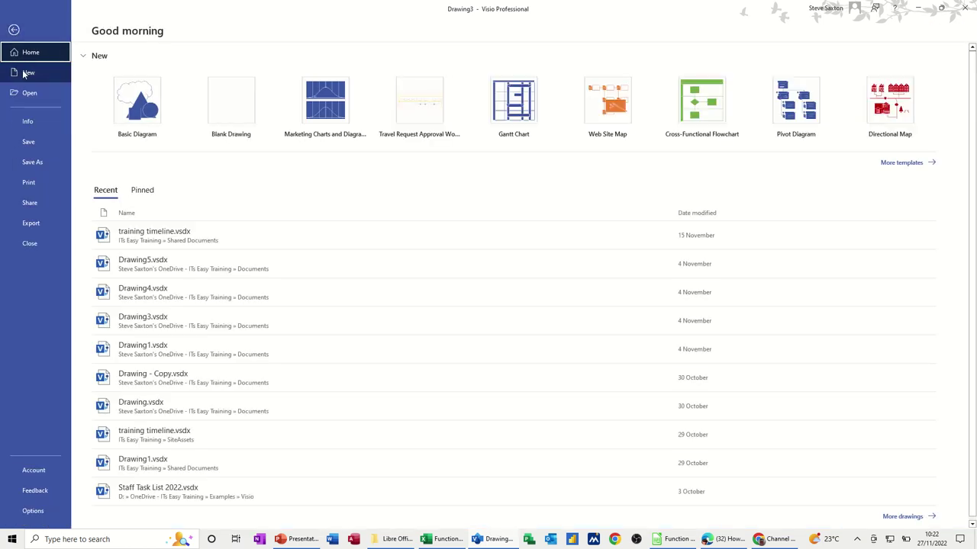
pyautogui.click(25, 74)
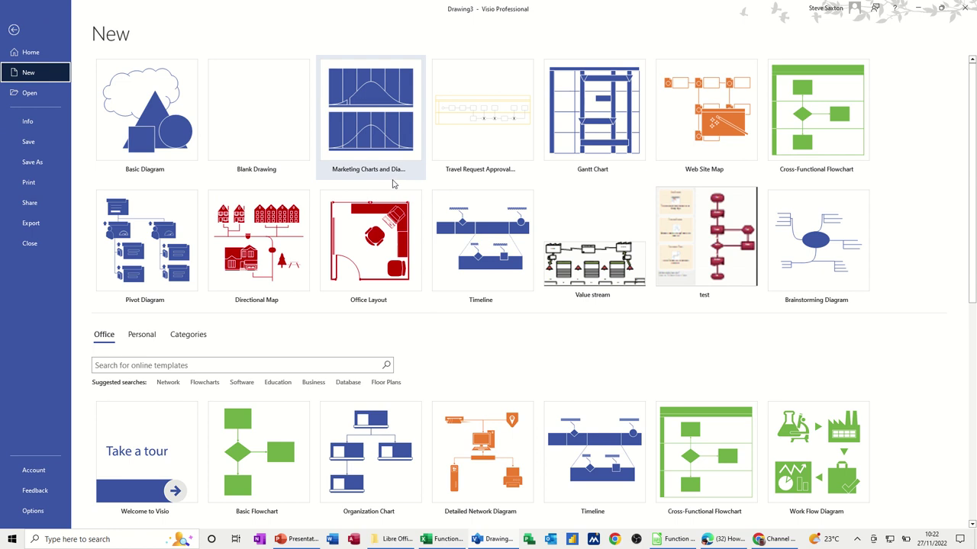
pyautogui.doubleClick(364, 116)
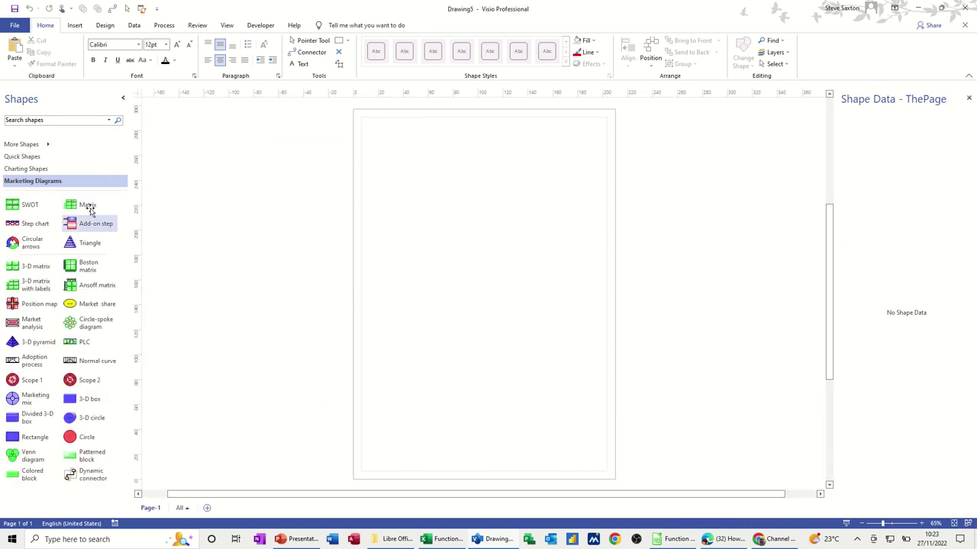
# Place a Normal curve shape from the Marketing Diagrams stencil in the upper part of the page
pyautogui.click(48, 160)
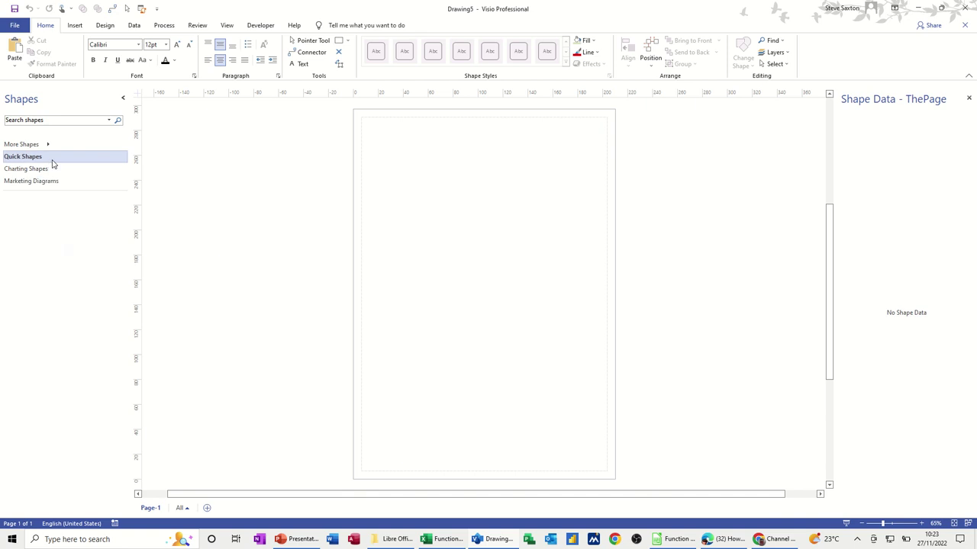
pyautogui.click(53, 168)
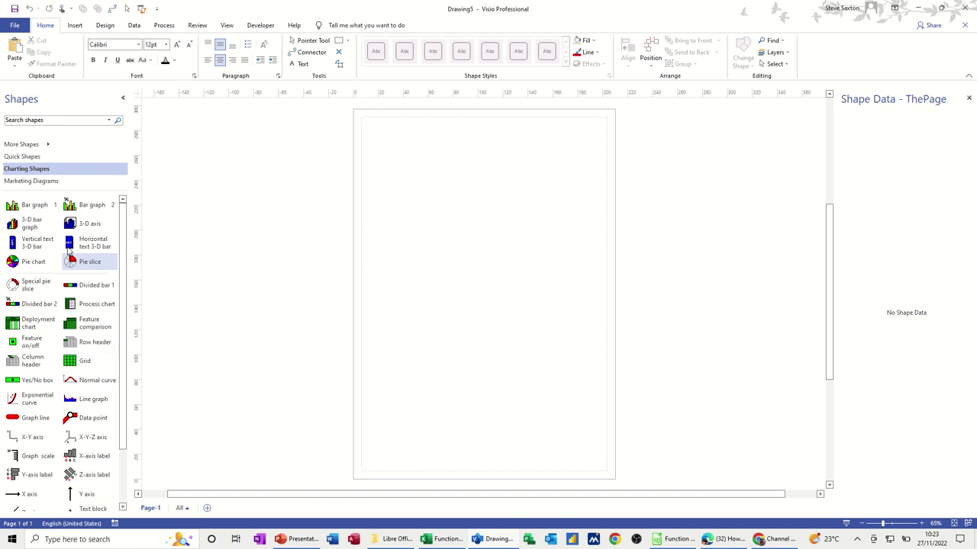
pyautogui.click(47, 185)
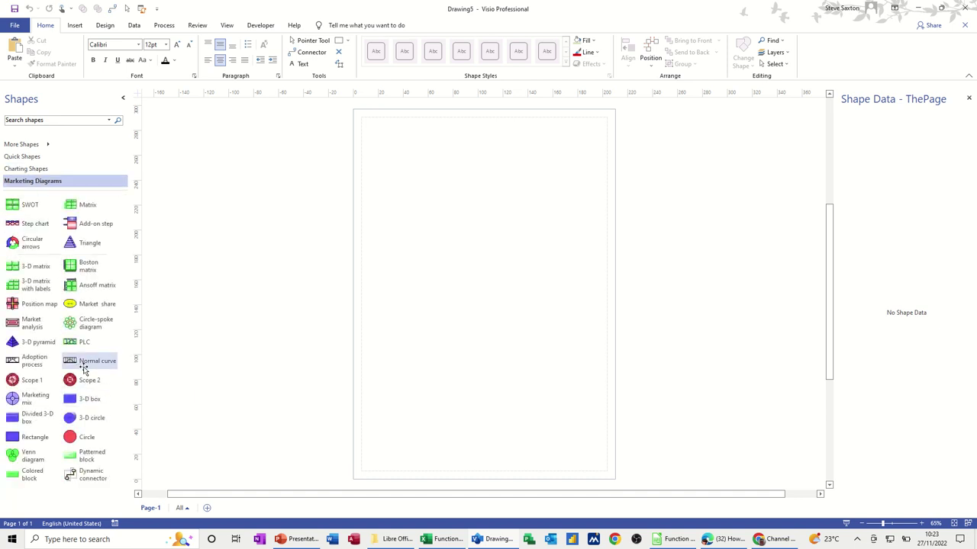
pyautogui.moveTo(83, 368); pyautogui.dragTo(473, 200)
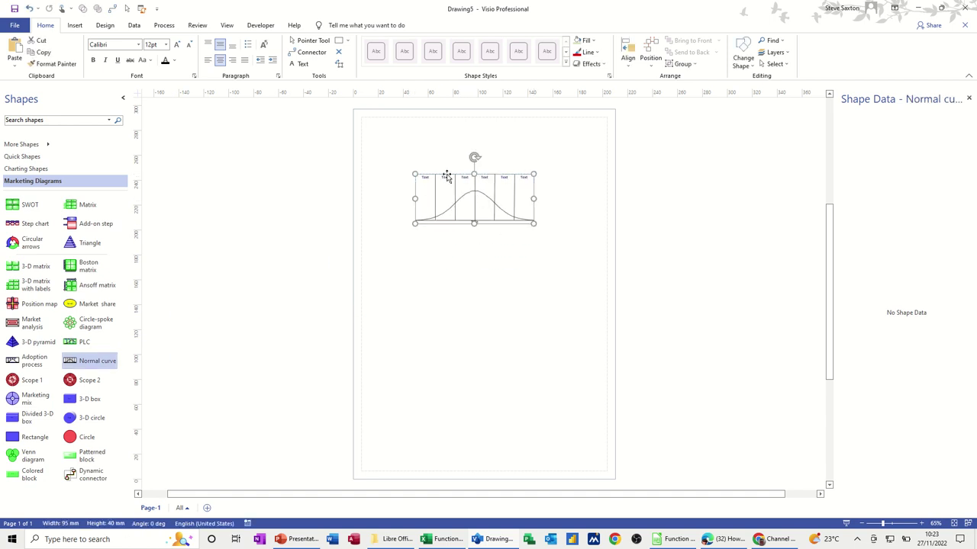
# Label the six bands of the normal curve chart <20%, 30%, 40%, 50%, 60% and >70% in order
pyautogui.scroll(5, 554, 305)
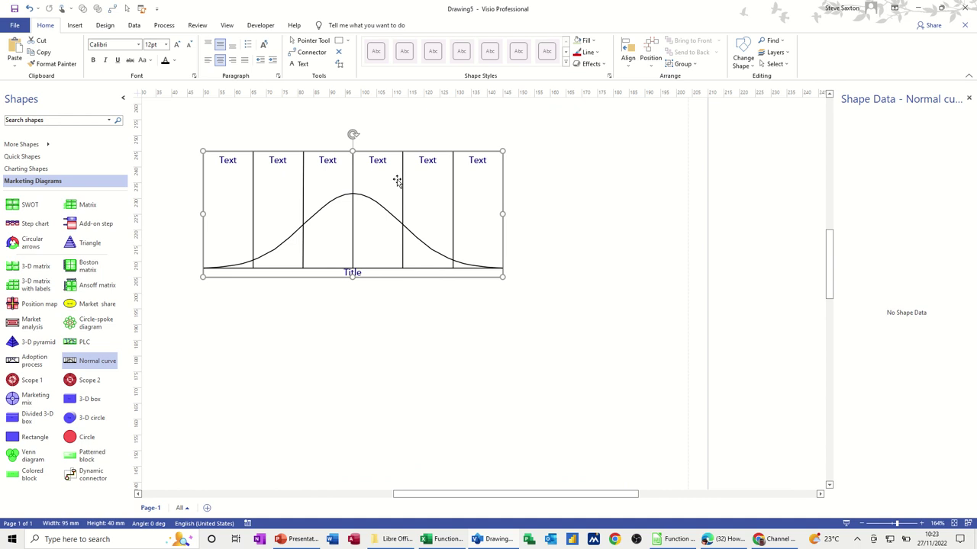
pyautogui.click(227, 164)
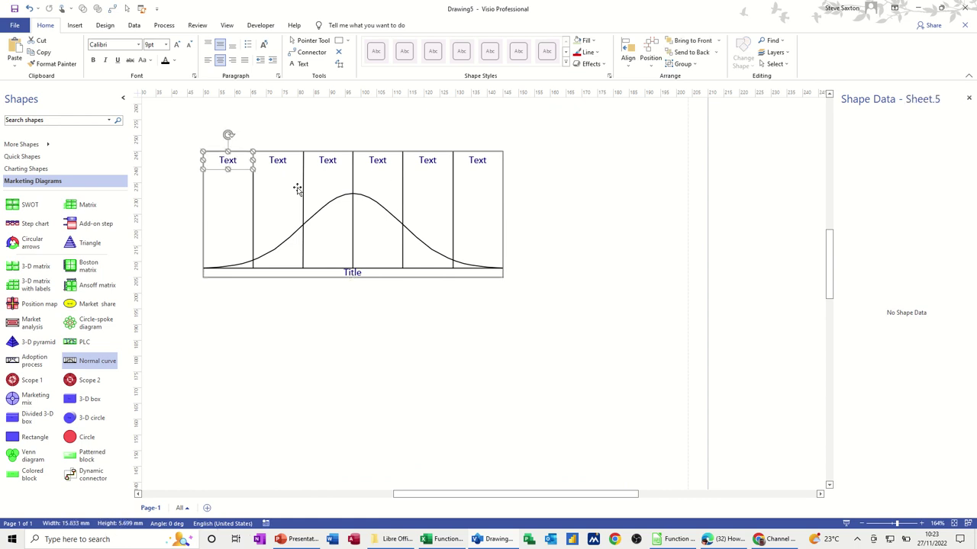
pyautogui.write('<20%')
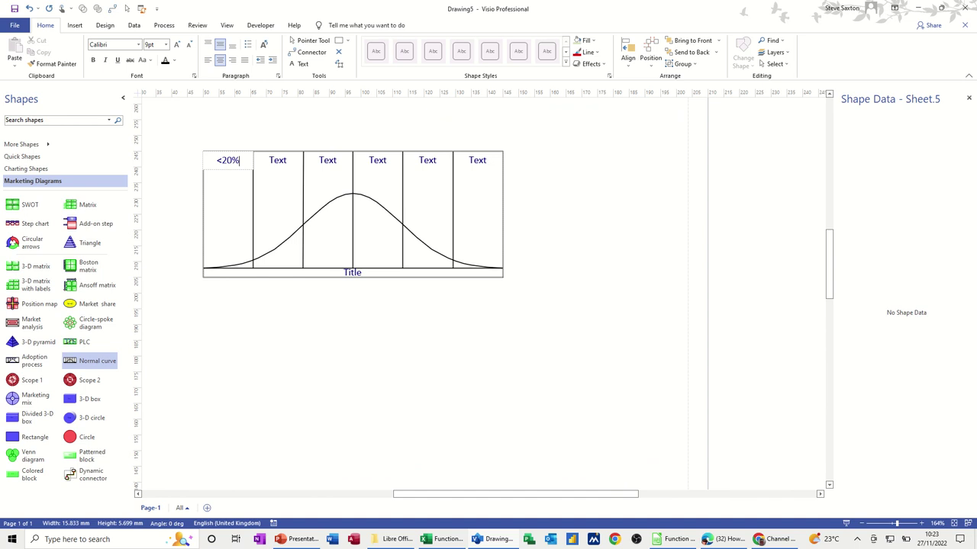
pyautogui.click(281, 161)
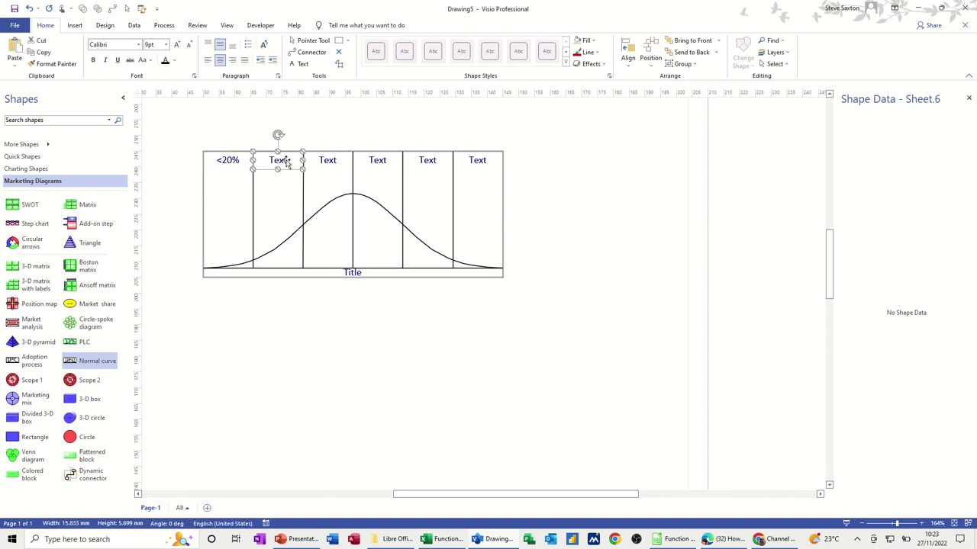
pyautogui.write('30%')
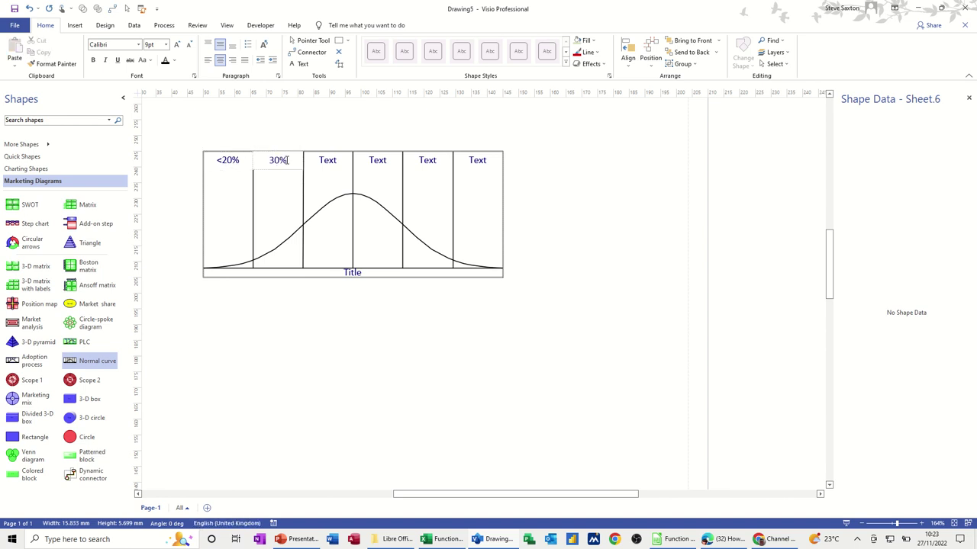
pyautogui.click(324, 161)
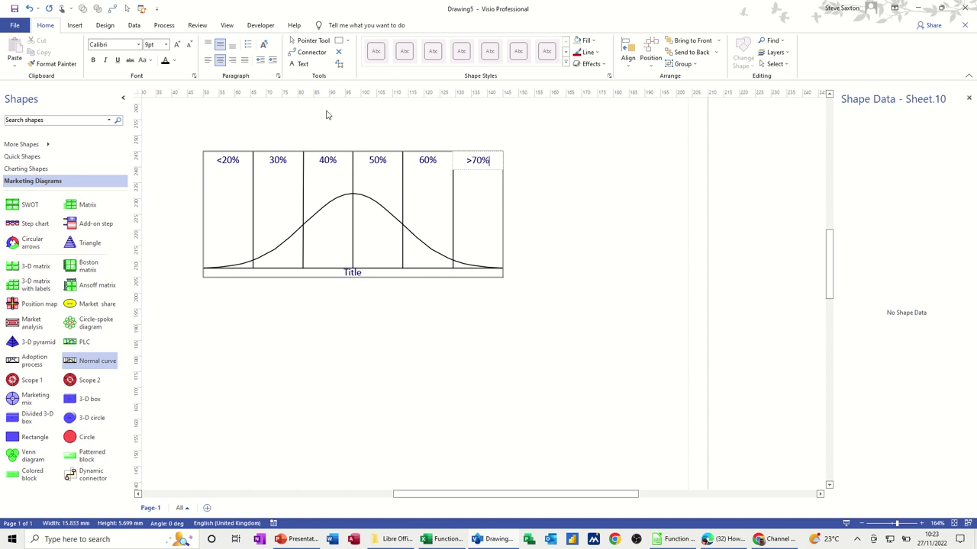
# Replace the title text beneath the curve with Distribution
pyautogui.doubleClick(355, 273)
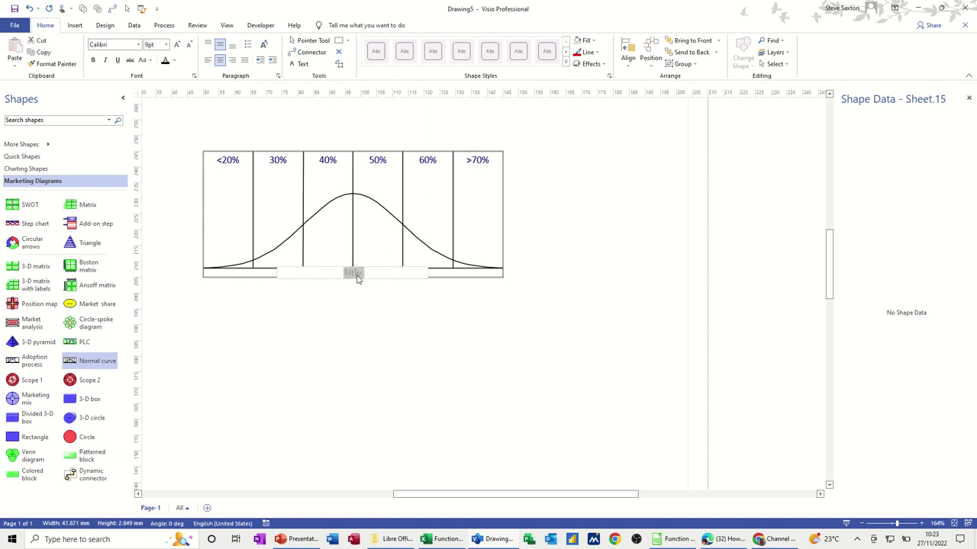
pyautogui.write('Di')
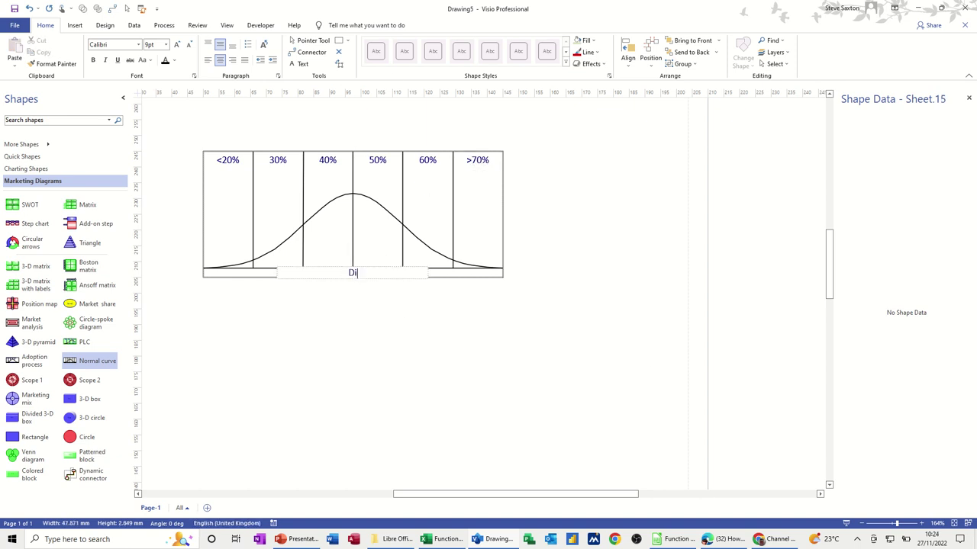
pyautogui.write('stribution')
pyautogui.click(471, 304)
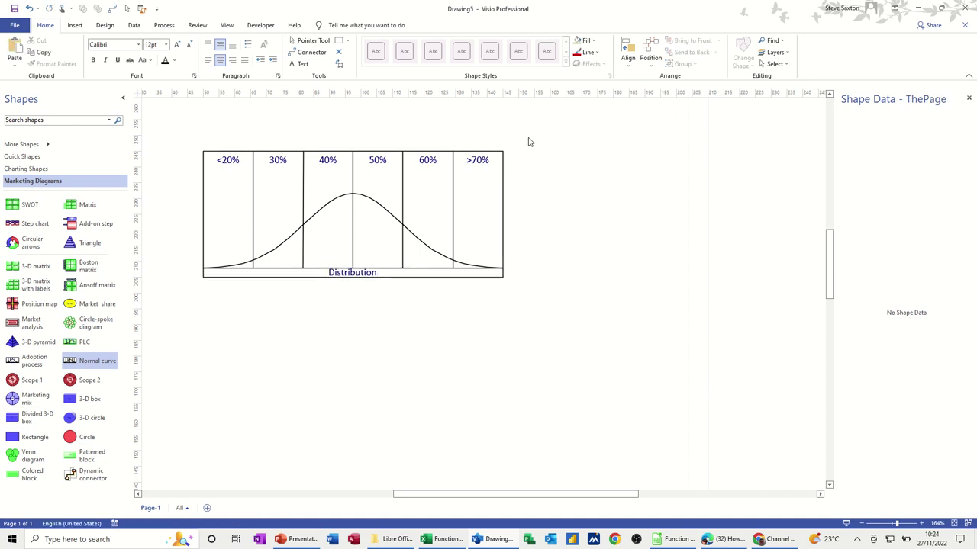
# Fill the whole normal curve chart with light green and colour its bell curve line standard red
pyautogui.click(501, 167)
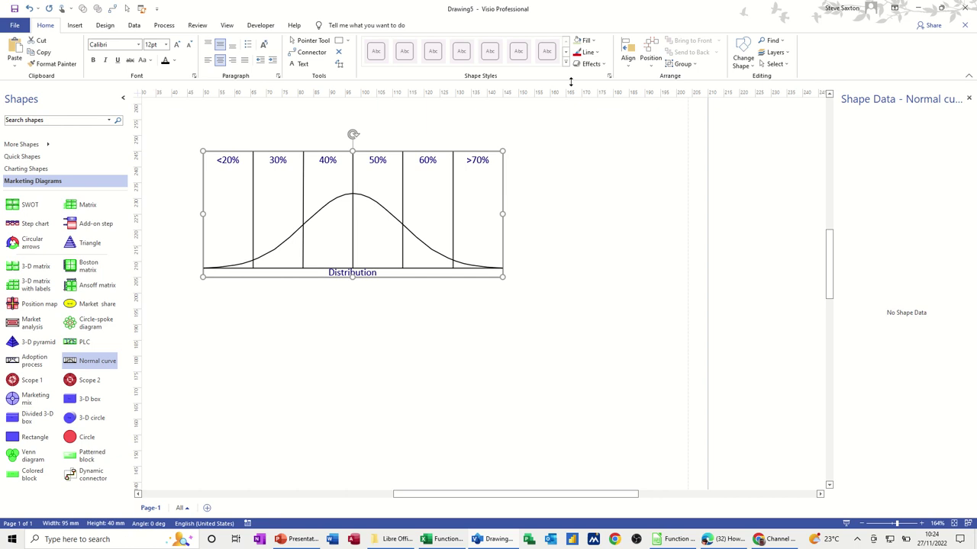
pyautogui.click(583, 43)
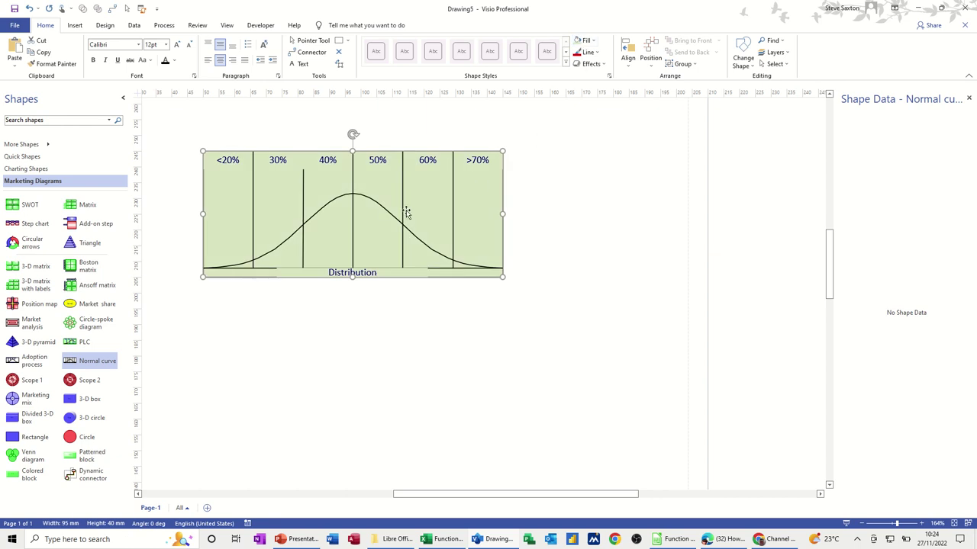
pyautogui.click(395, 219)
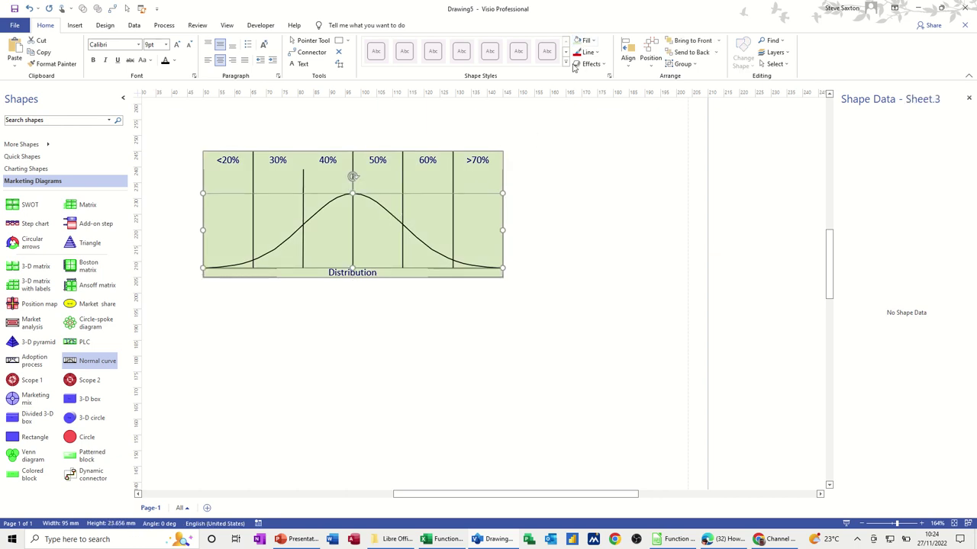
pyautogui.click(595, 54)
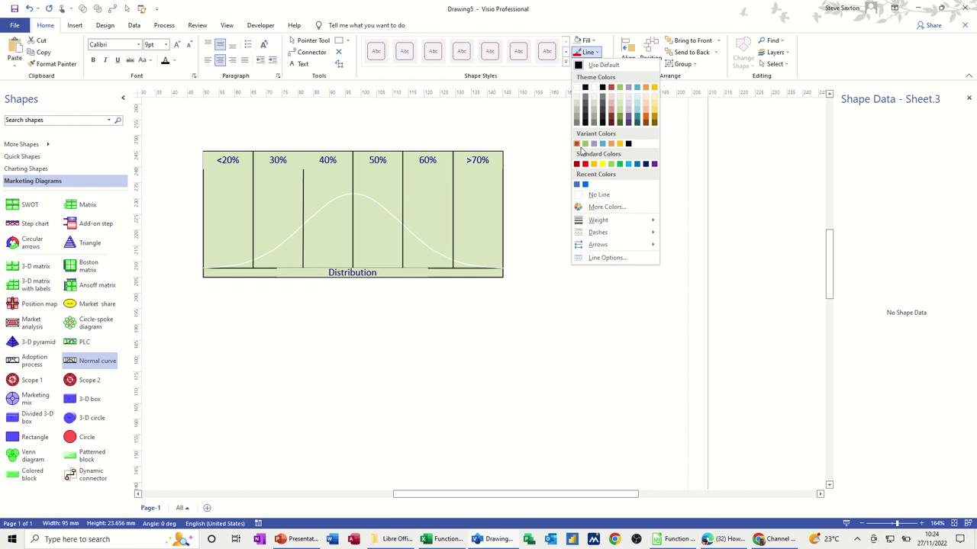
pyautogui.click(585, 165)
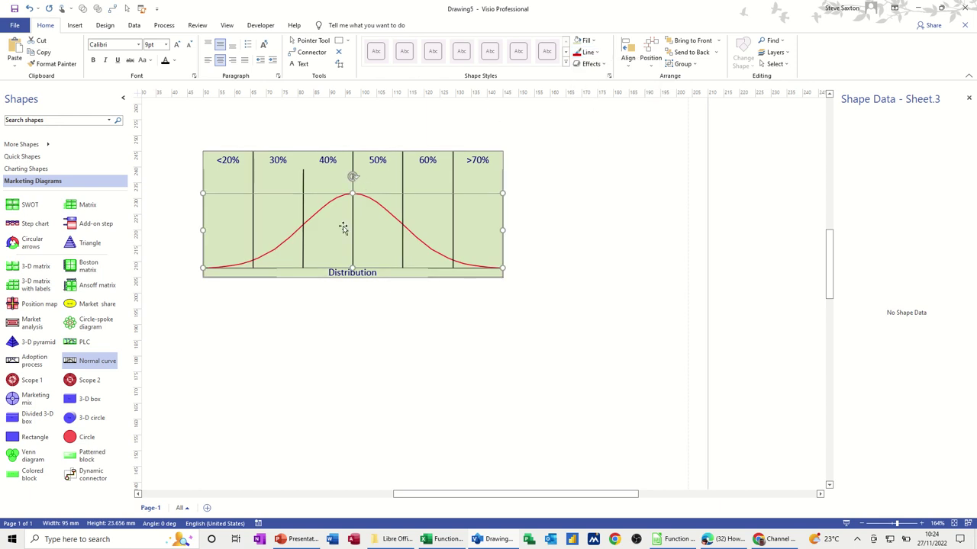
# Set the line weight of the bell curve to 3 pt
pyautogui.click(595, 54)
pyautogui.moveTo(613, 220)
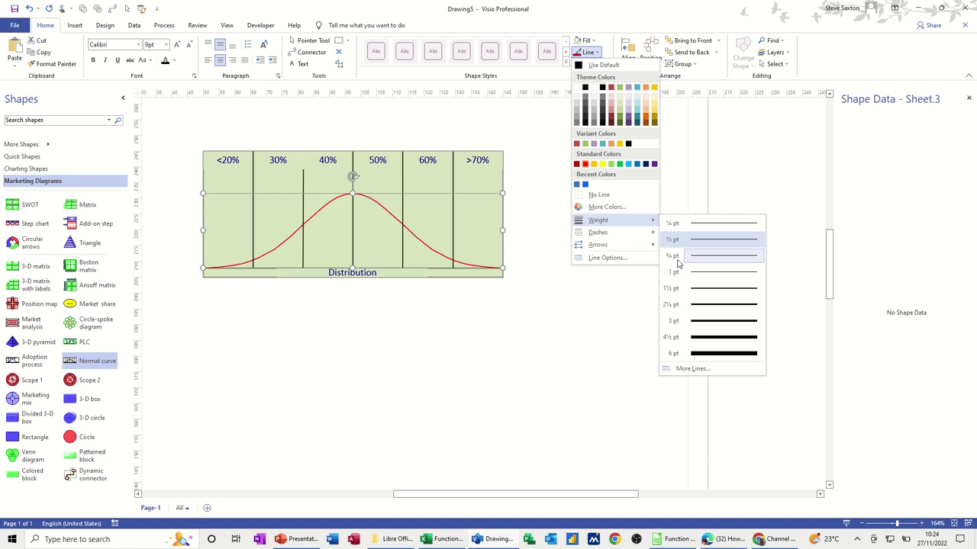
pyautogui.click(700, 321)
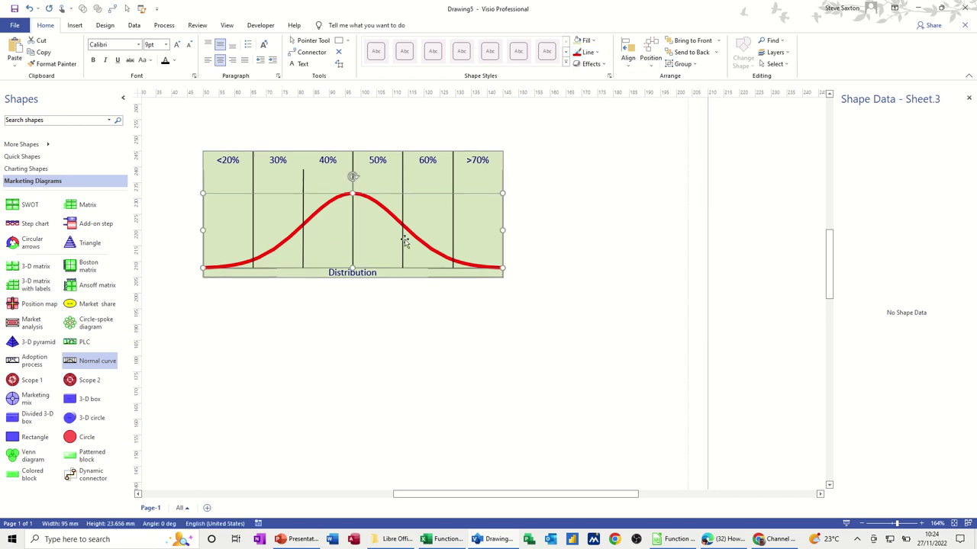
pyautogui.click(379, 316)
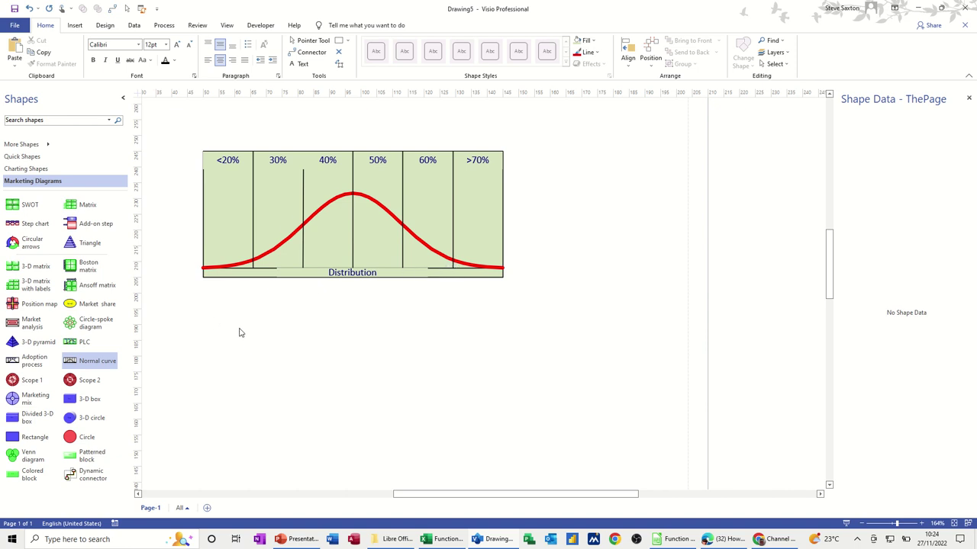
# Add a Grid shape from the Charting Shapes stencil below the chart, with 8 rows and 2 columns
pyautogui.click(38, 169)
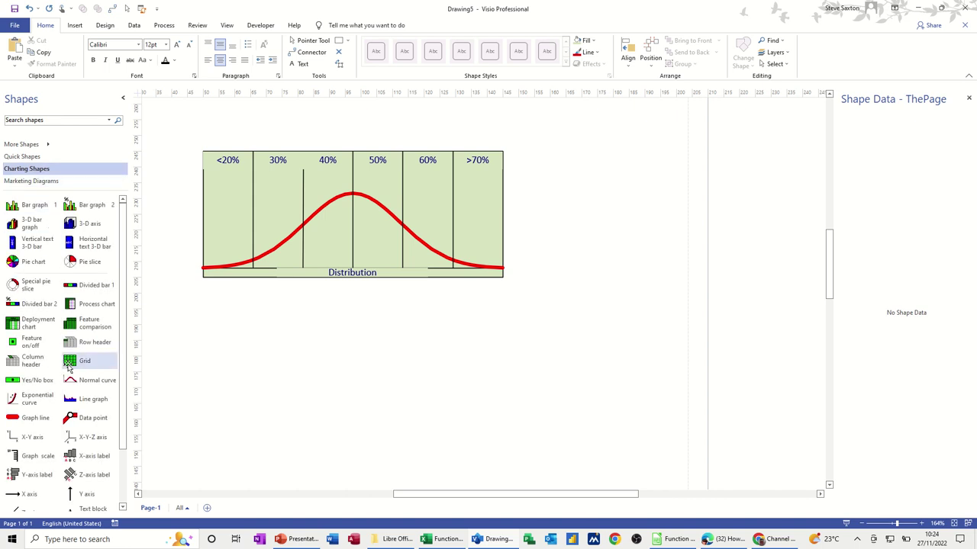
pyautogui.moveTo(68, 366); pyautogui.dragTo(412, 370)
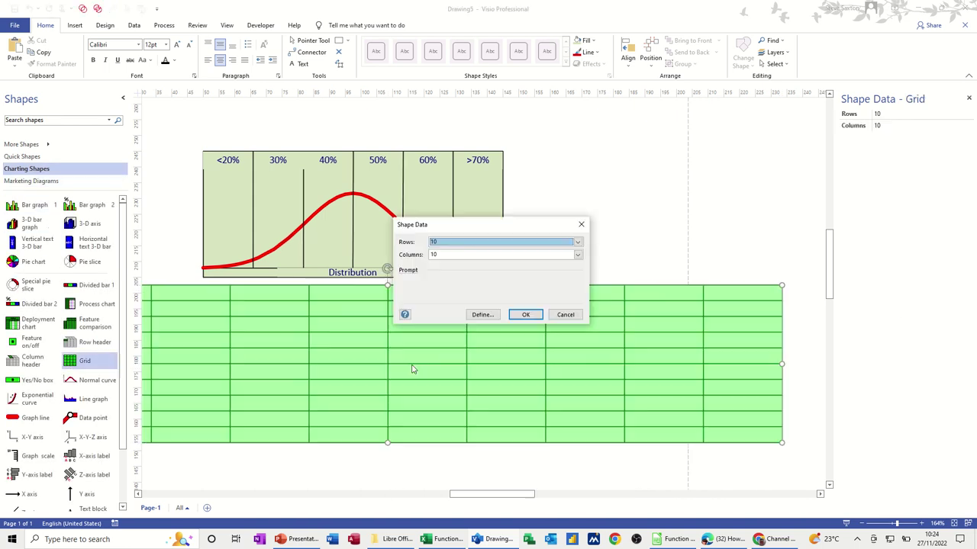
pyautogui.click(450, 244)
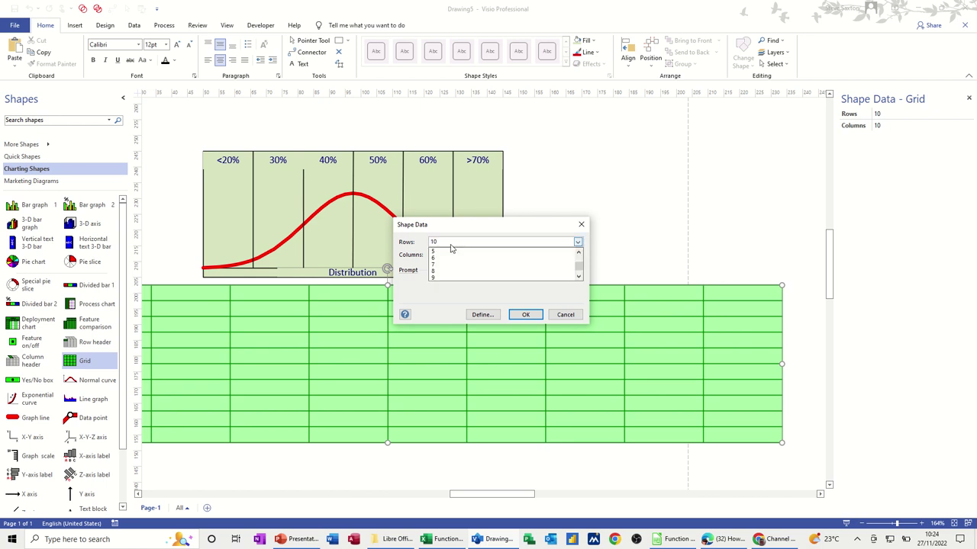
pyautogui.click(579, 252)
pyautogui.click(578, 252)
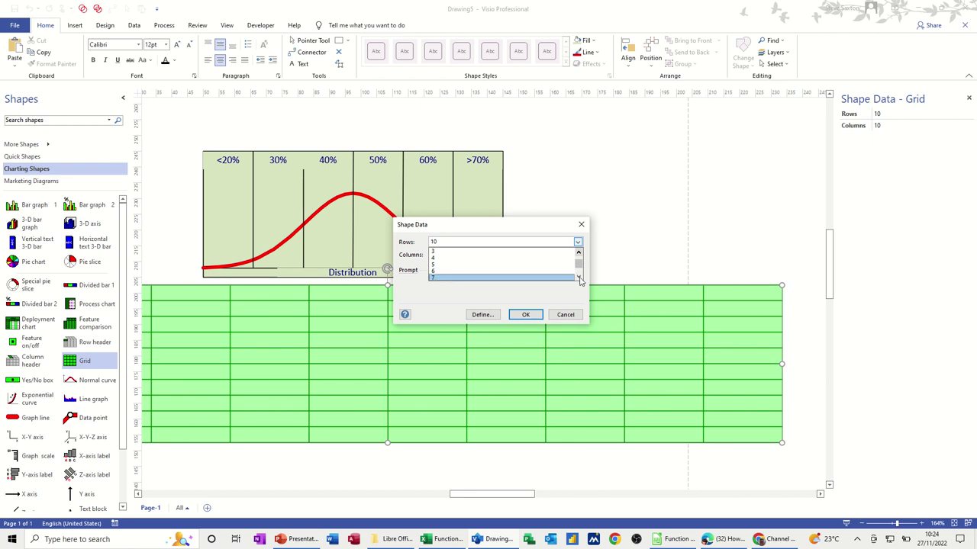
pyautogui.scroll(-1, 487, 283)
pyautogui.click(460, 280)
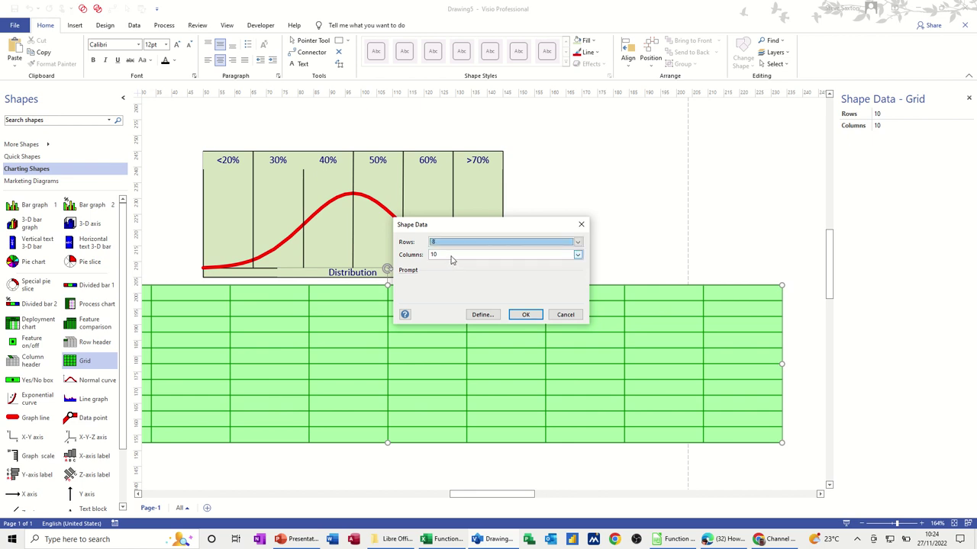
pyautogui.click(452, 256)
pyautogui.click(444, 271)
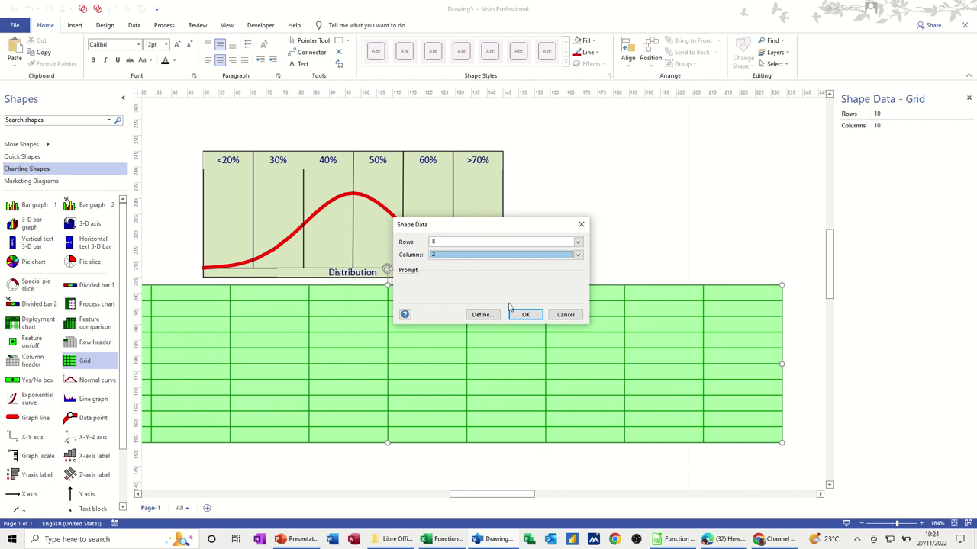
pyautogui.click(525, 314)
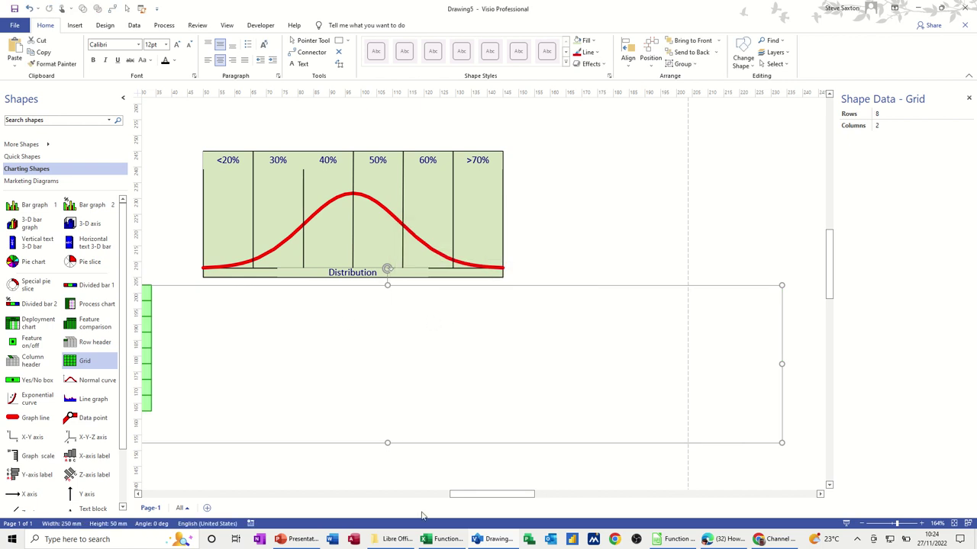
# Move the grid directly beneath the normal curve chart, aligning their left edges
pyautogui.moveTo(473, 494)
pyautogui.mouseDown()
pyautogui.moveTo(420, 494)
pyautogui.moveTo(434, 494)
pyautogui.mouseUp()
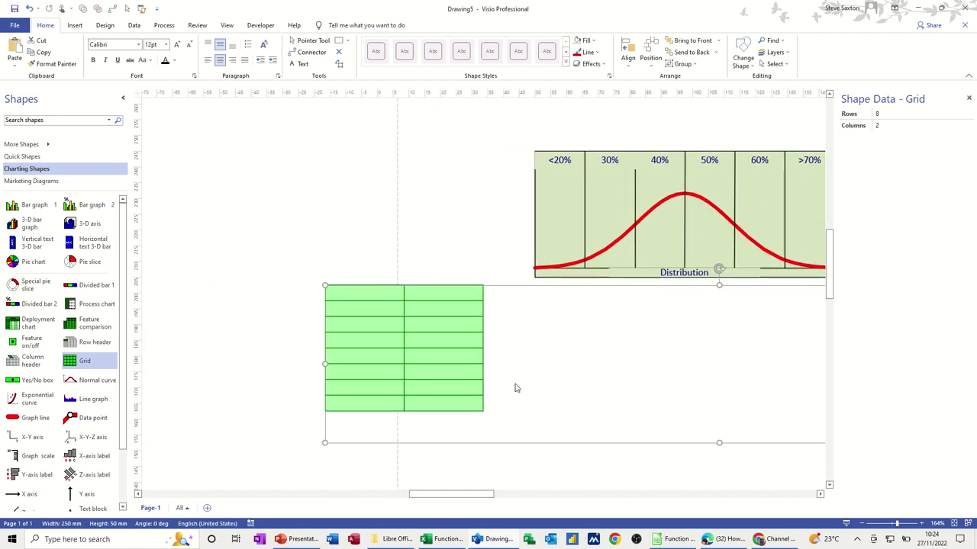
pyautogui.hscroll(3, 515, 388)
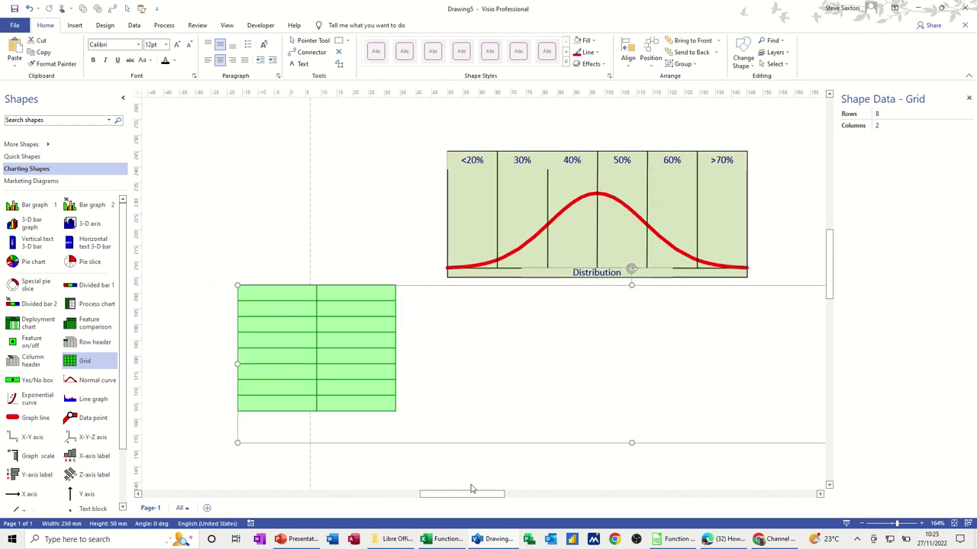
pyautogui.moveTo(412, 289); pyautogui.dragTo(623, 291)
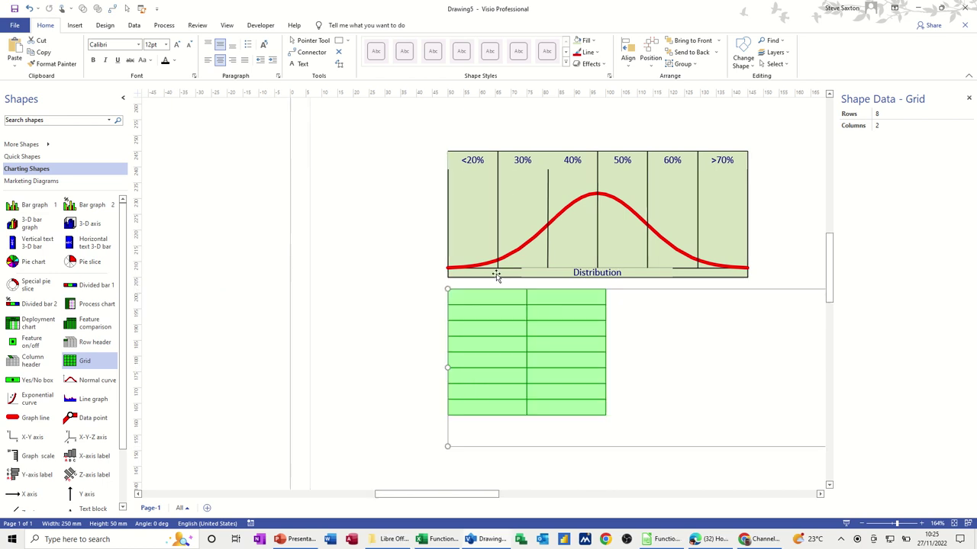
# Enter the headings "Name" and "%" in the first row of the grid
pyautogui.click(484, 299)
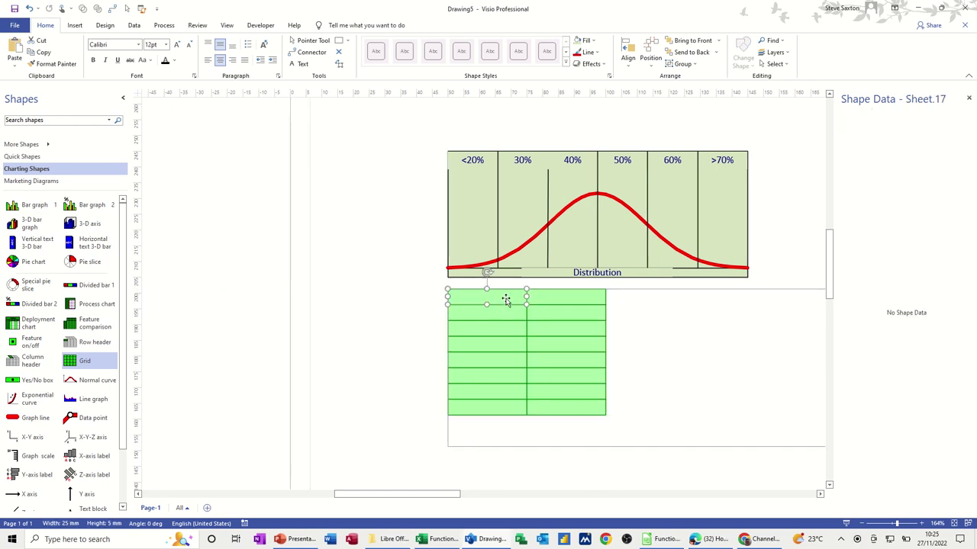
pyautogui.write('Name')
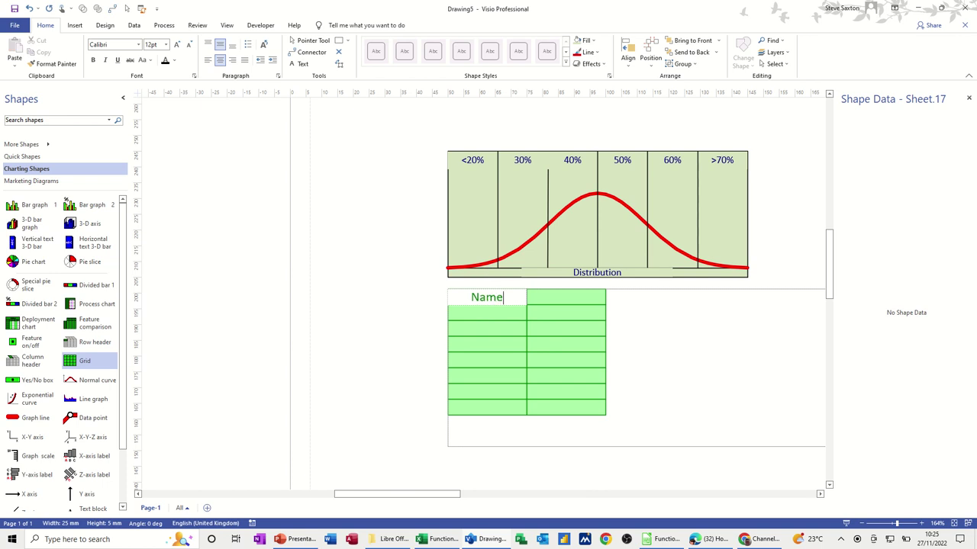
pyautogui.click(549, 299)
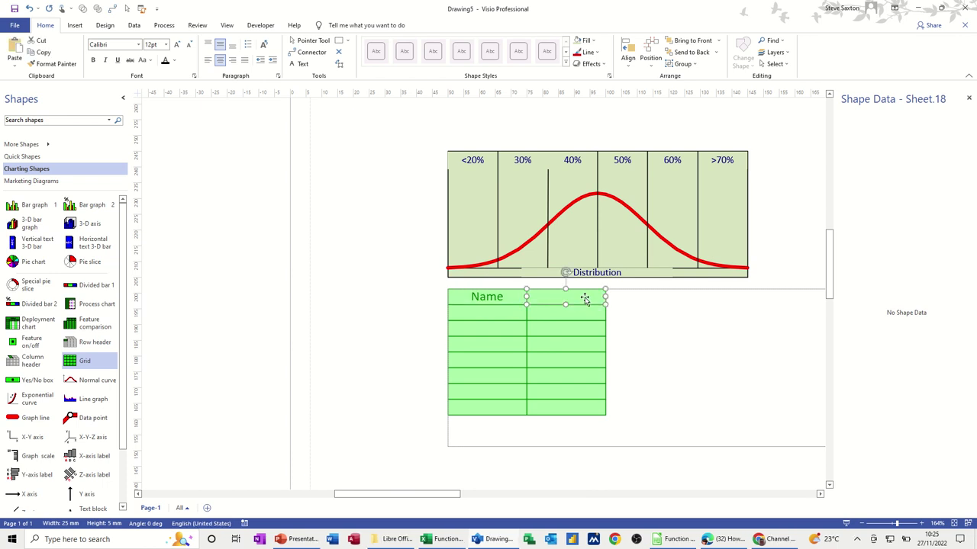
pyautogui.write('%')
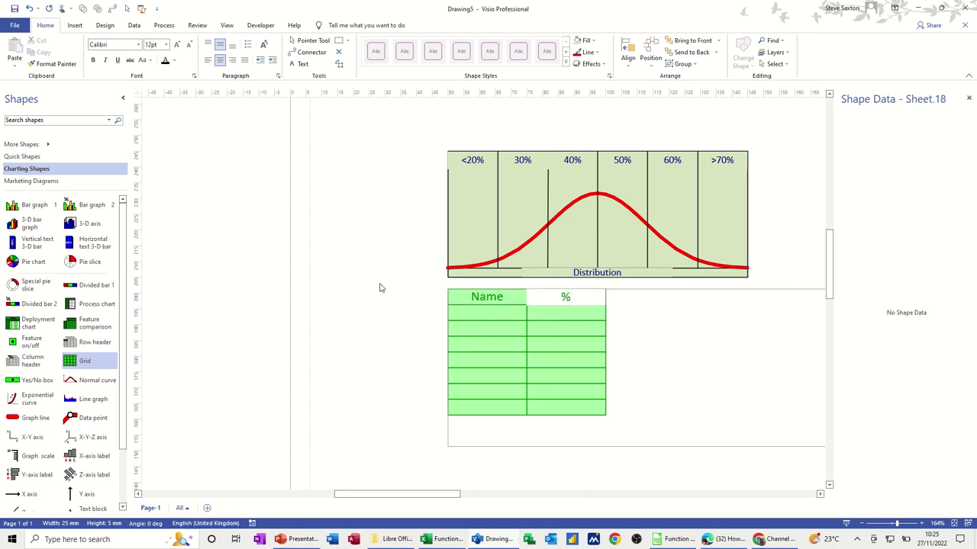
# Fill the seven cells under the Name heading with people's surnames, one per row
pyautogui.click(467, 312)
pyautogui.write('Saxton')
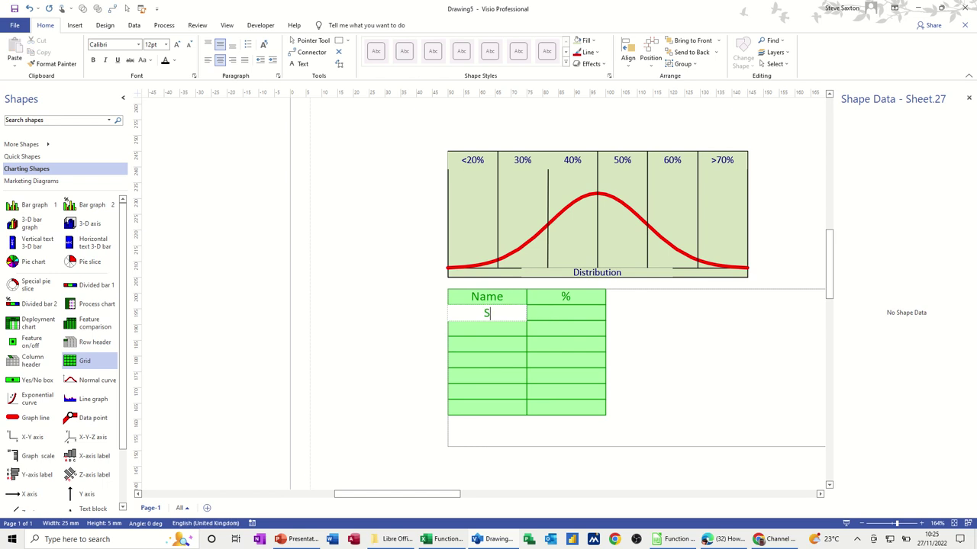
pyautogui.click(496, 329)
pyautogui.write('Green')
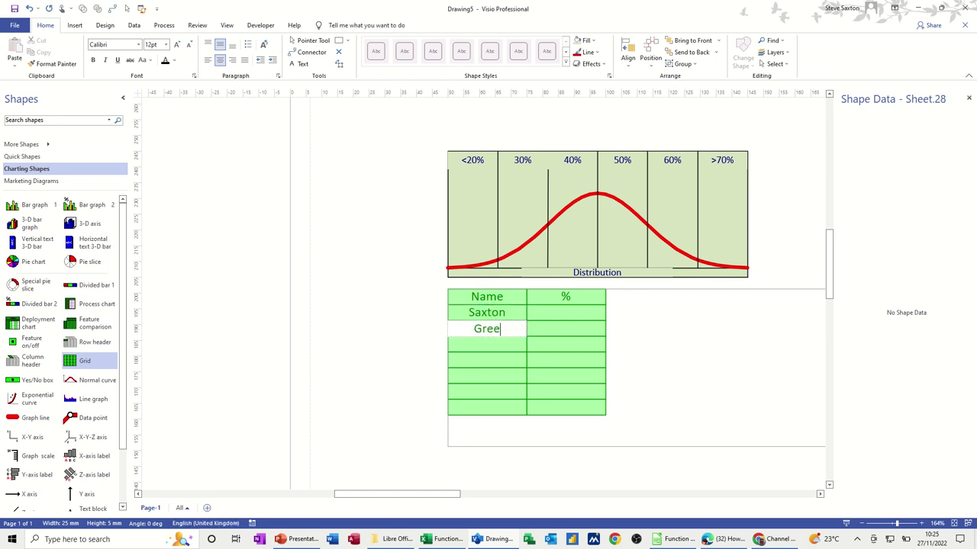
pyautogui.click(504, 344)
pyautogui.write('Black')
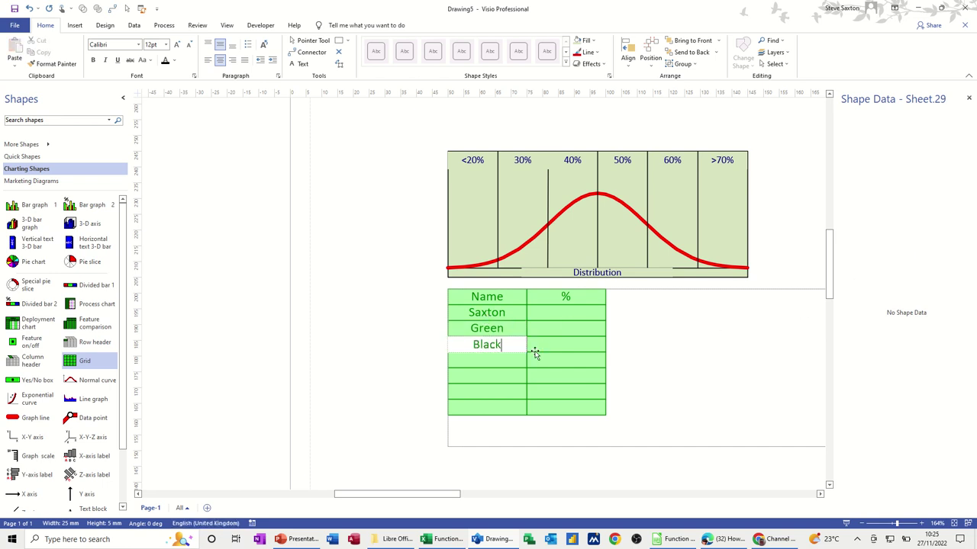
pyautogui.click(505, 362)
pyautogui.write('Brown')
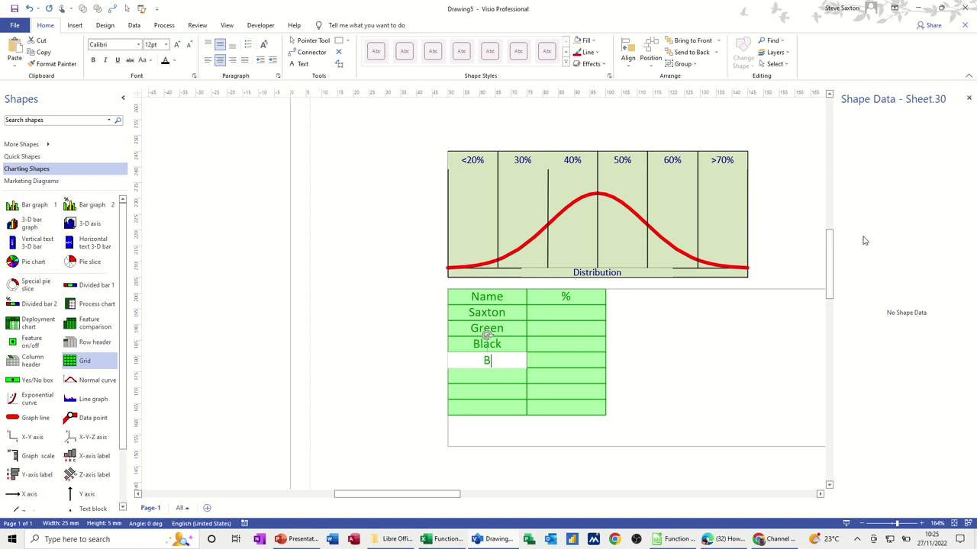
pyautogui.click(492, 376)
pyautogui.write('White')
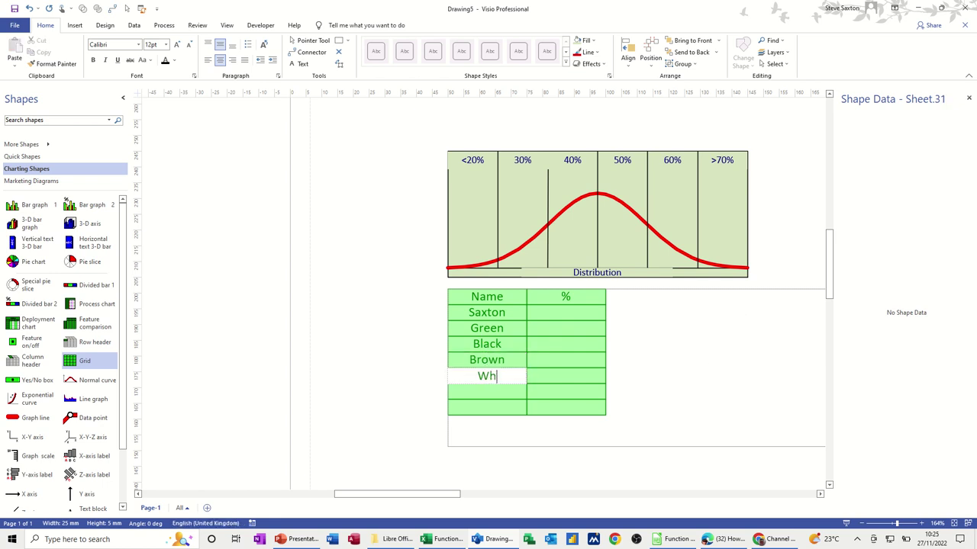
pyautogui.click(506, 392)
pyautogui.write('Smith')
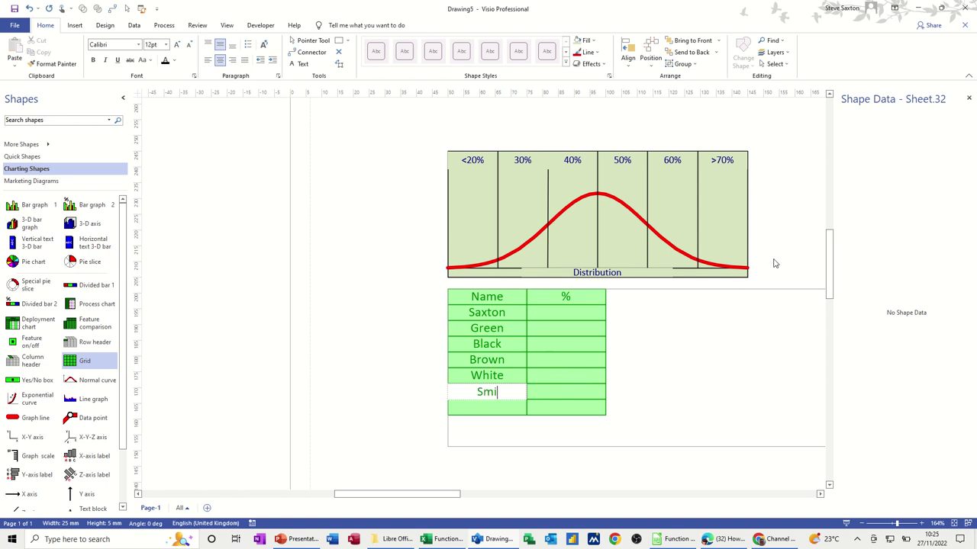
pyautogui.click(498, 406)
pyautogui.write('Jones')
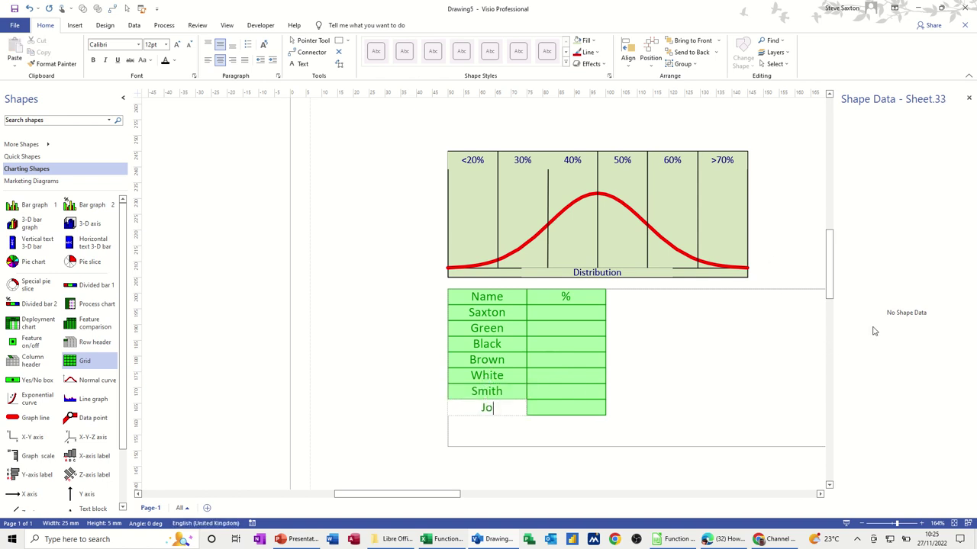
# Enter 12%, 45%, 55% and 89% in the first four data cells of the % column
pyautogui.click(571, 312)
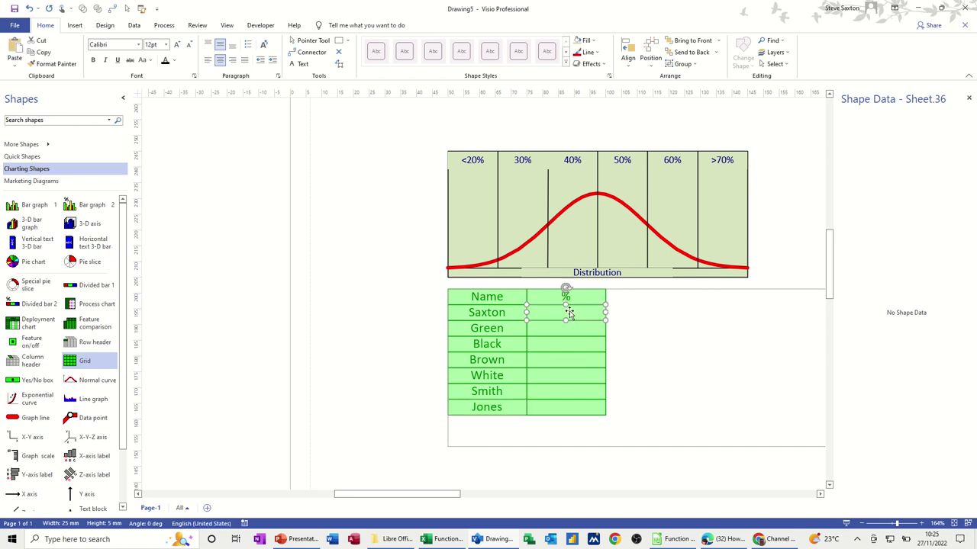
pyautogui.write('12')
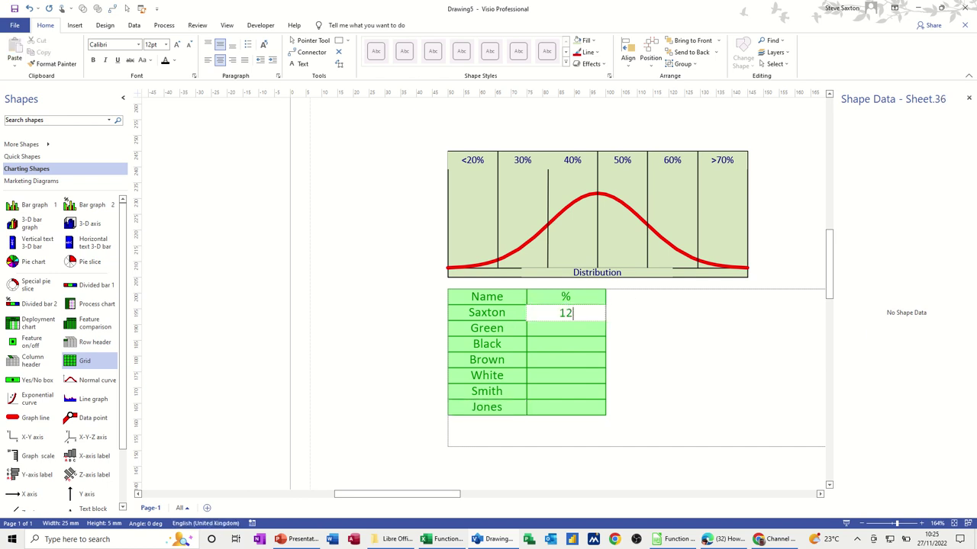
pyautogui.write('%')
pyautogui.click(574, 328)
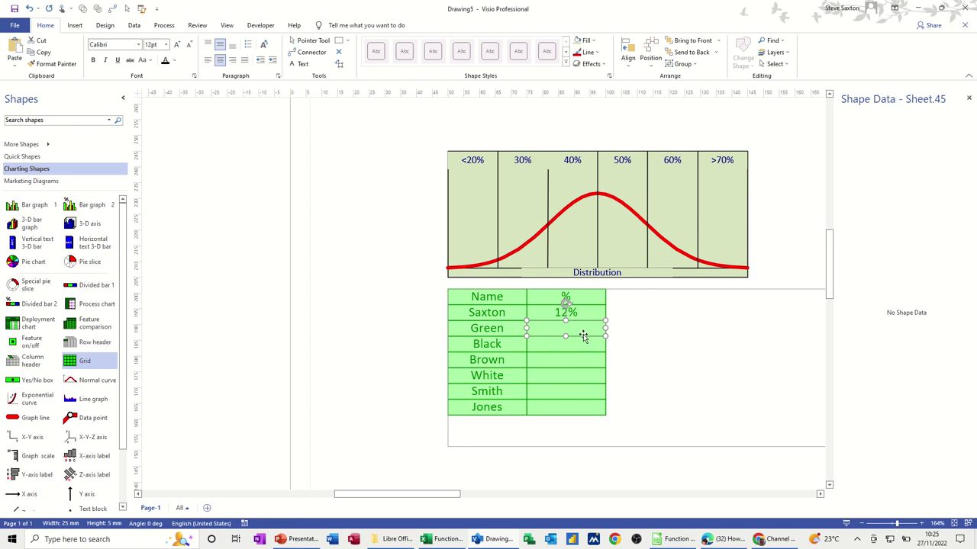
pyautogui.write('45%')
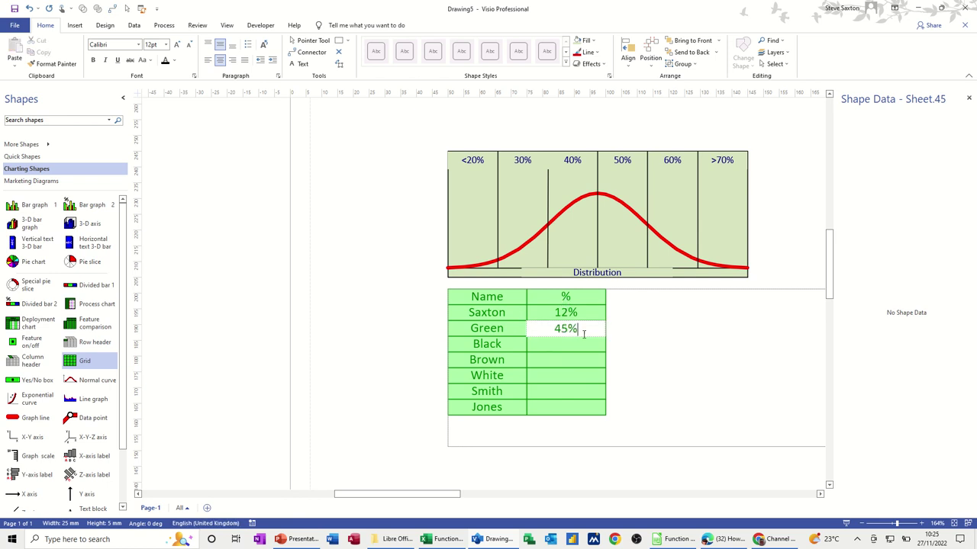
pyautogui.click(564, 345)
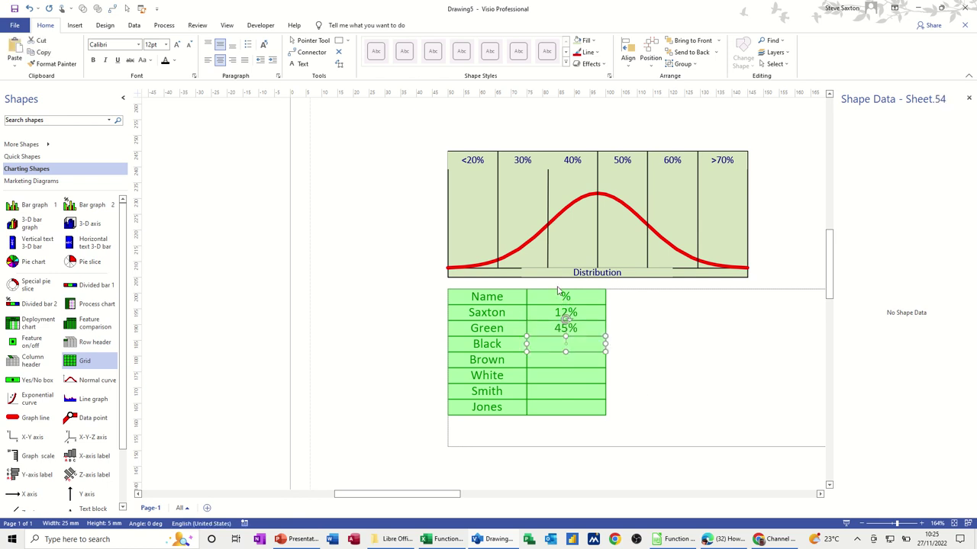
pyautogui.write('55')
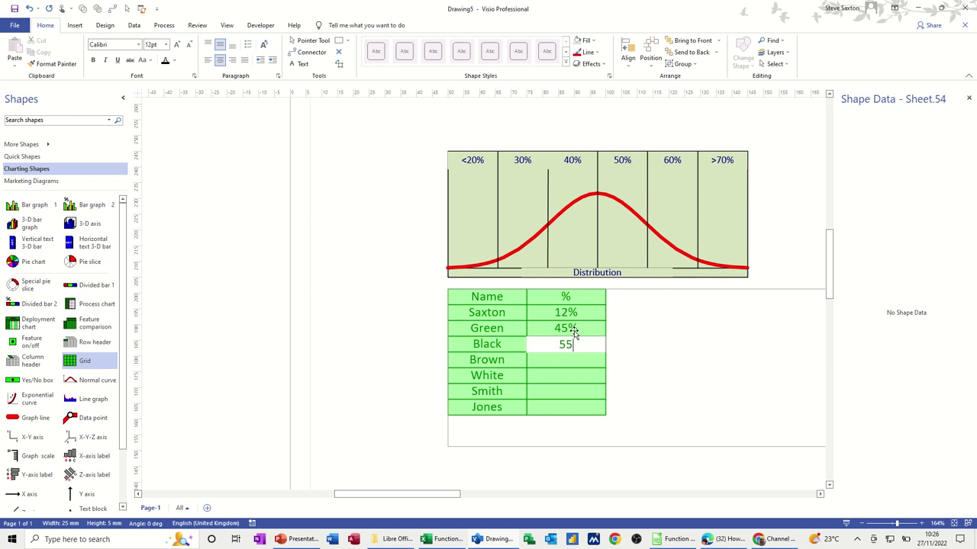
pyautogui.write('%')
pyautogui.click(558, 364)
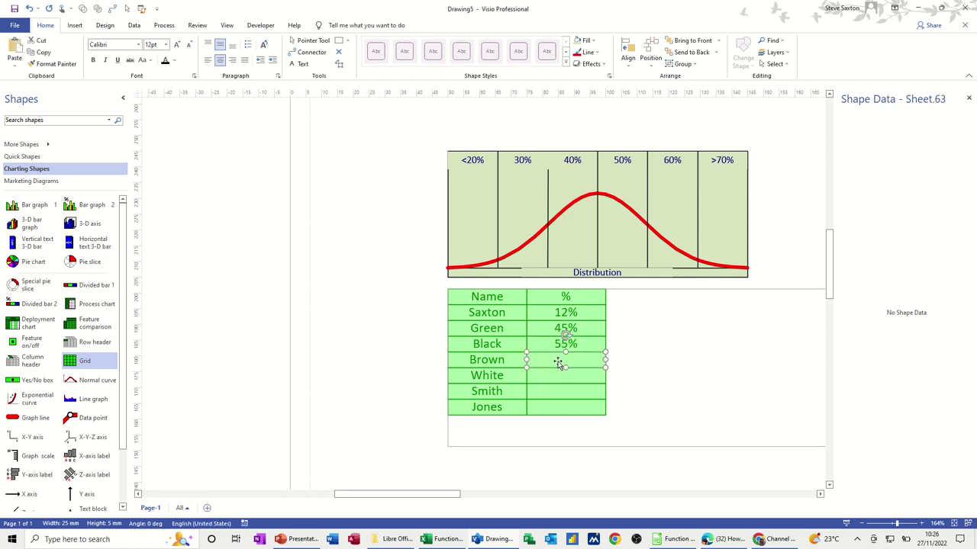
pyautogui.write('89%')
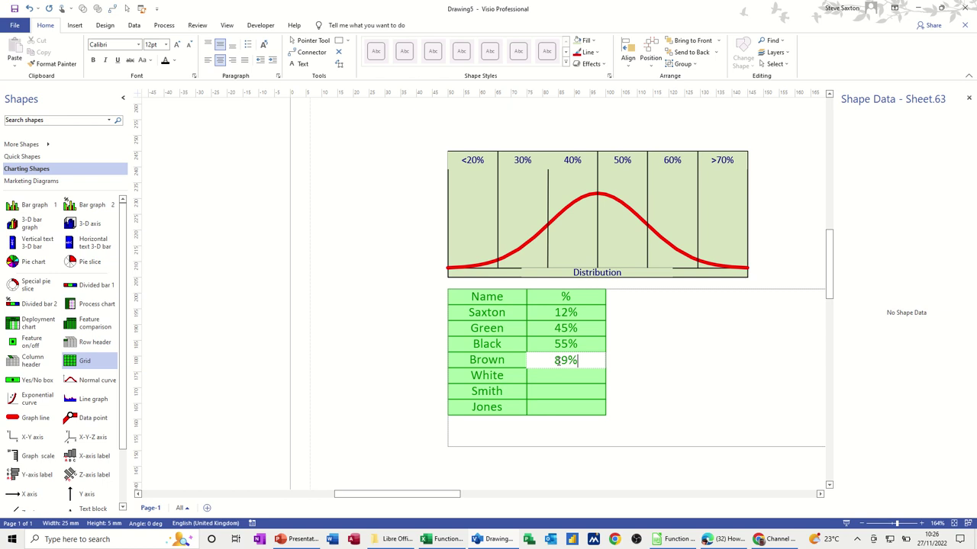
# Enter 45%, 23% and 99% in the last three cells of the % column
pyautogui.click(568, 376)
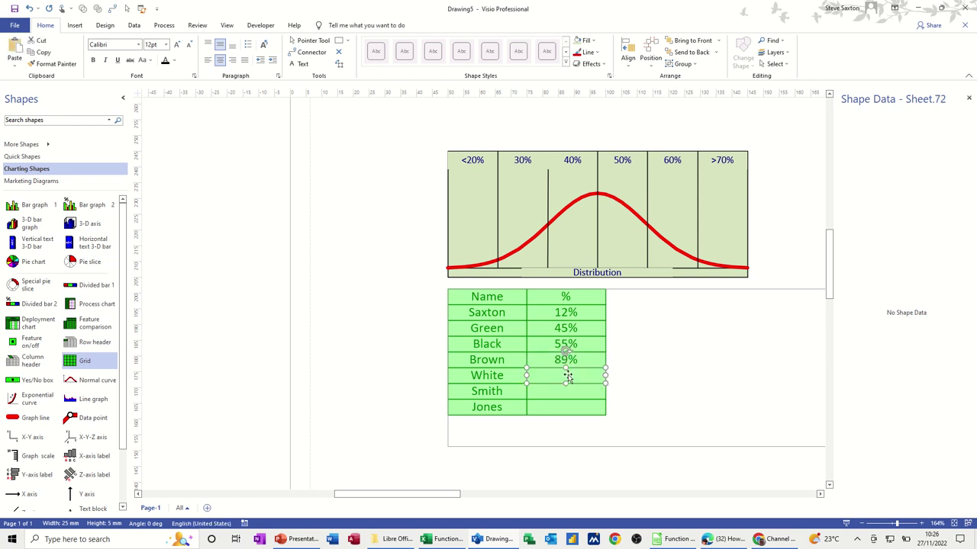
pyautogui.write('45')
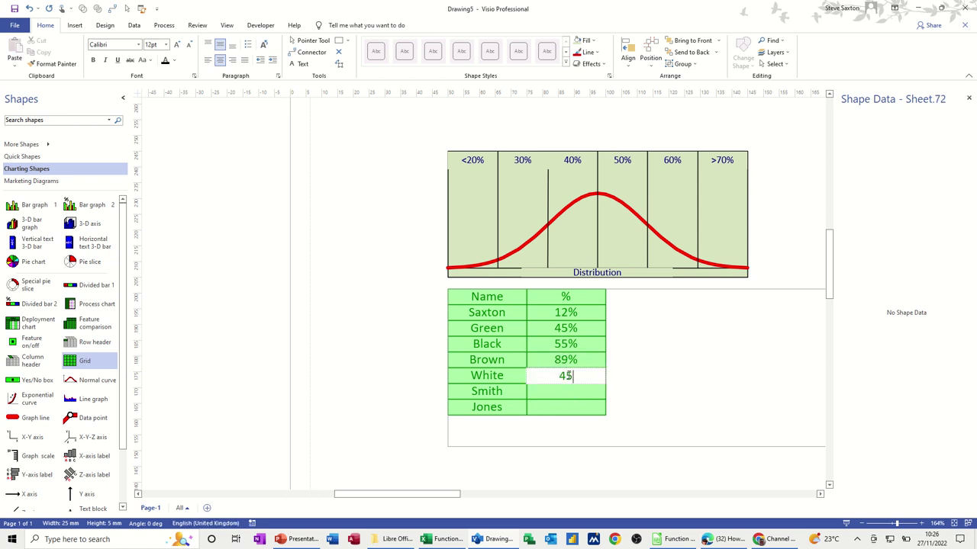
pyautogui.write('%')
pyautogui.click(542, 392)
pyautogui.write('23')
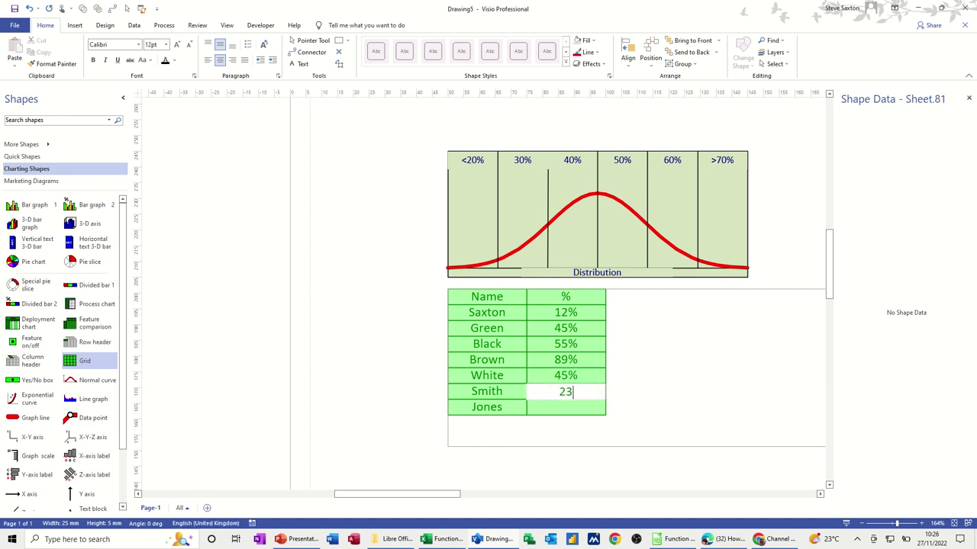
pyautogui.write('%')
pyautogui.click(558, 408)
pyautogui.write('99')
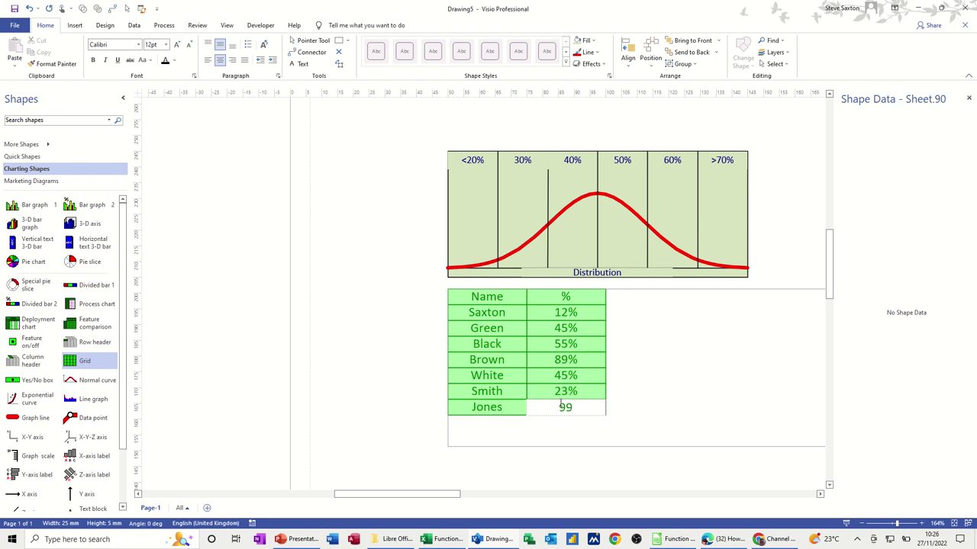
pyautogui.write('%')
pyautogui.click(616, 361)
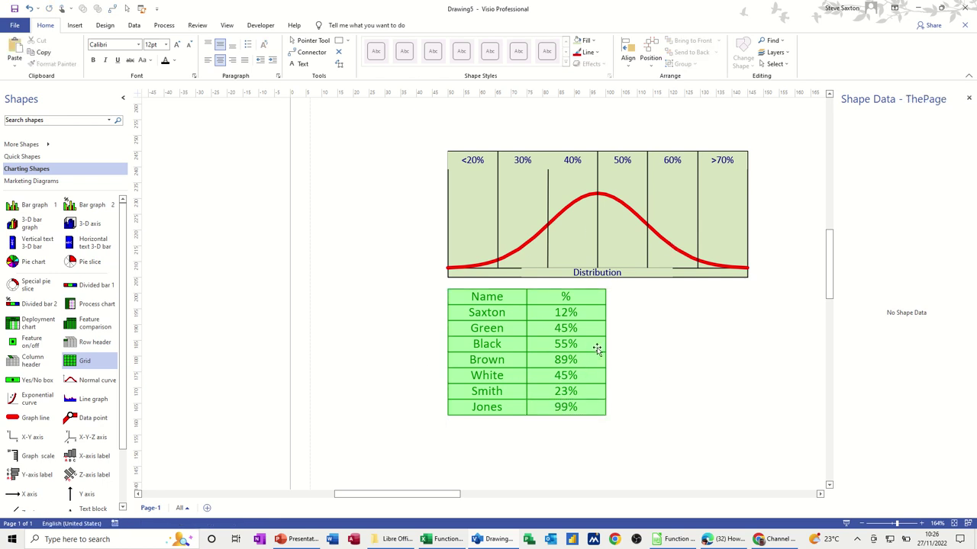
# Fill the Name and % header cells of the grid with a muted light red theme colour
pyautogui.click(476, 295)
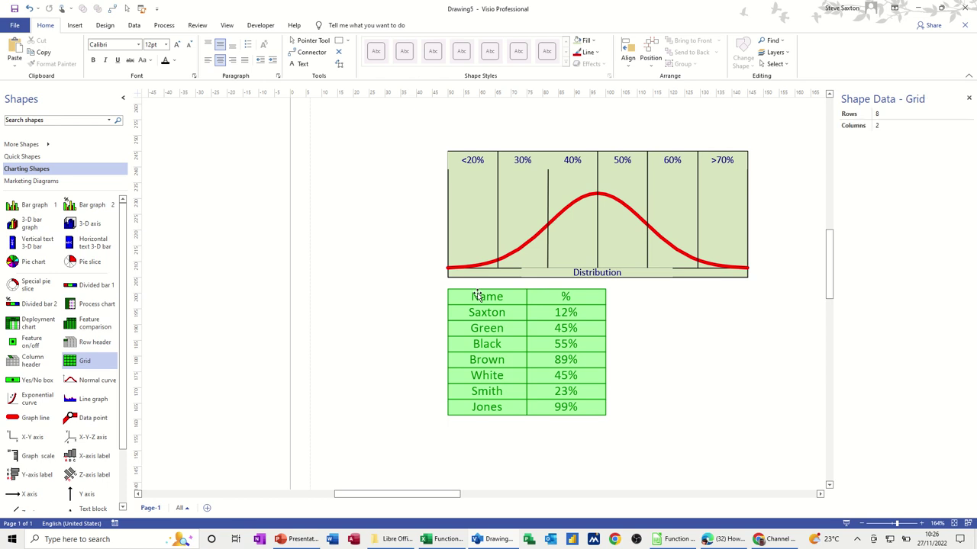
pyautogui.click(489, 298)
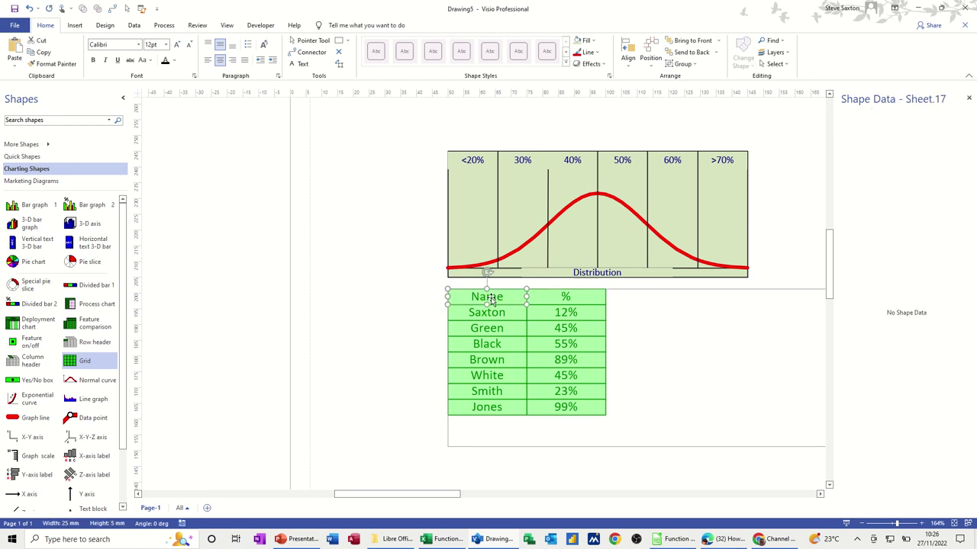
pyautogui.click(588, 41)
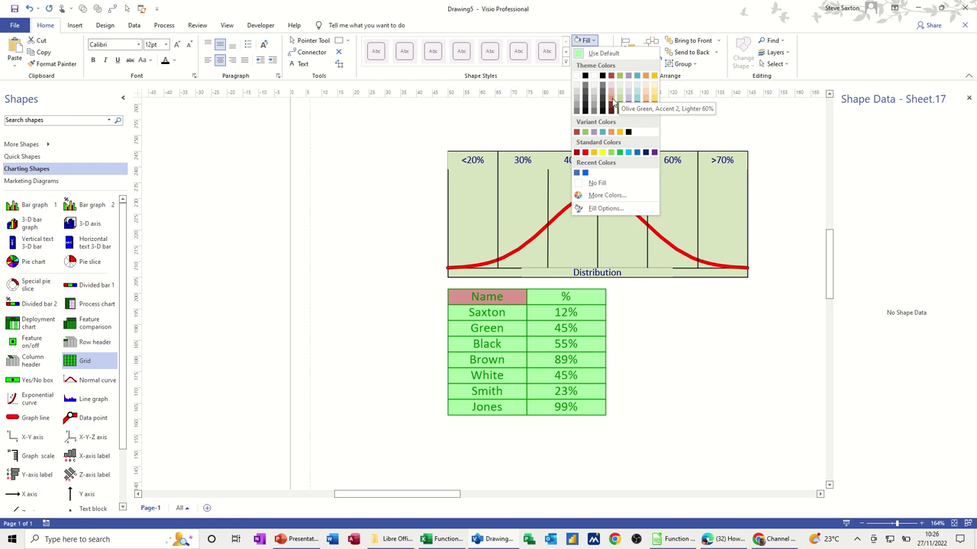
pyautogui.click(611, 94)
pyautogui.click(568, 297)
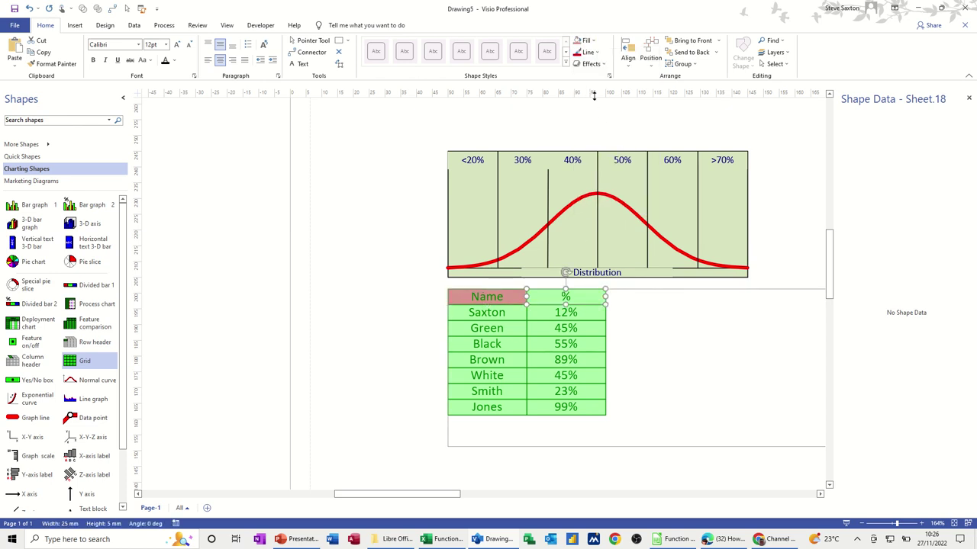
pyautogui.click(578, 41)
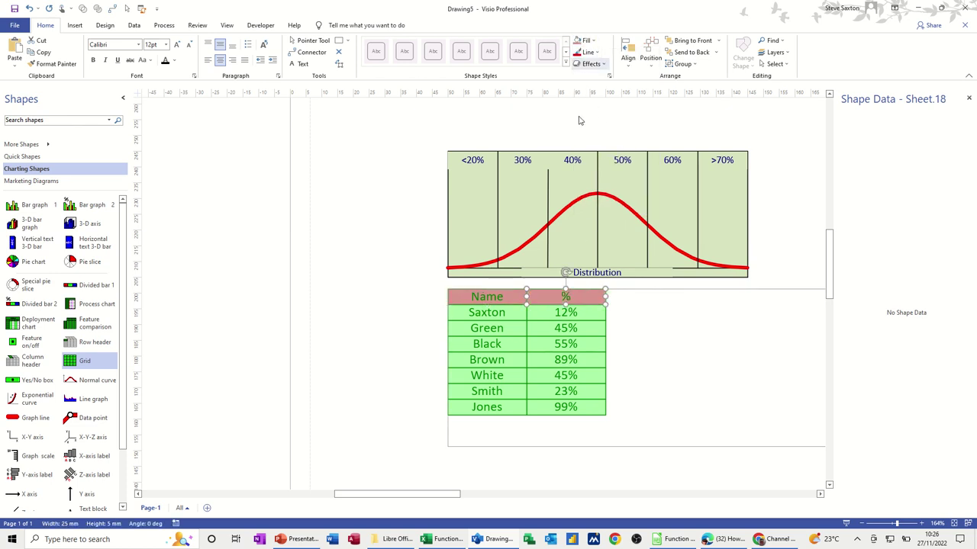
# Change the font colour of the Name and % header cells to black
pyautogui.click(481, 297)
pyautogui.click(164, 60)
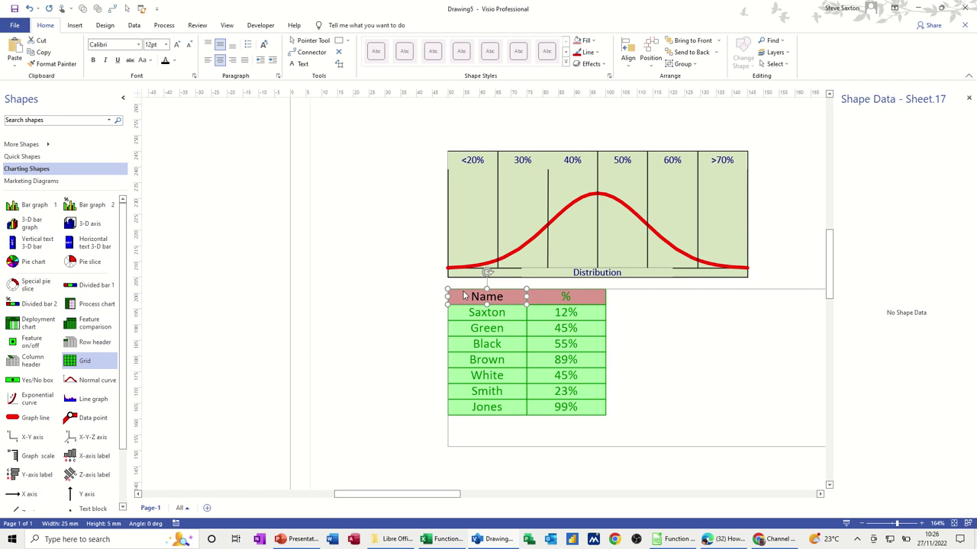
pyautogui.click(562, 298)
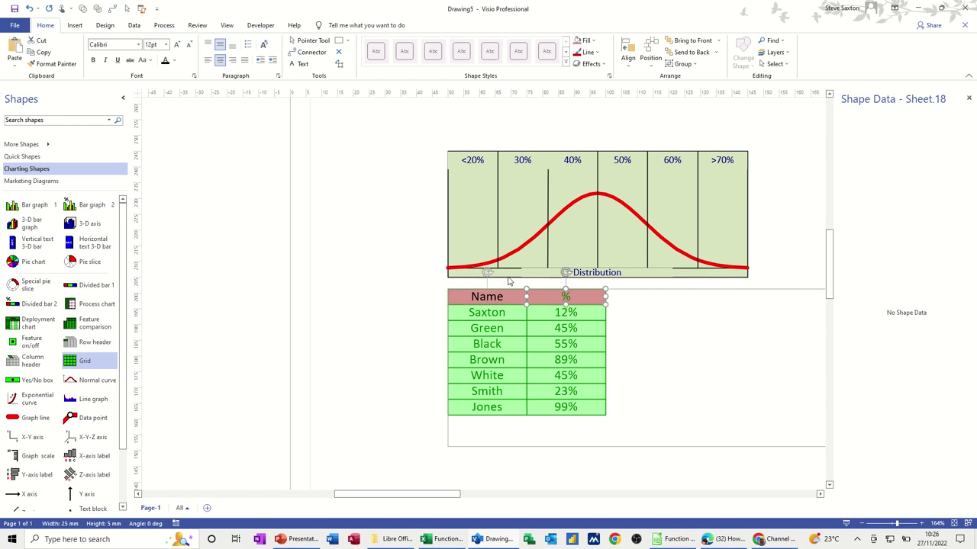
pyautogui.click(163, 64)
pyautogui.click(358, 239)
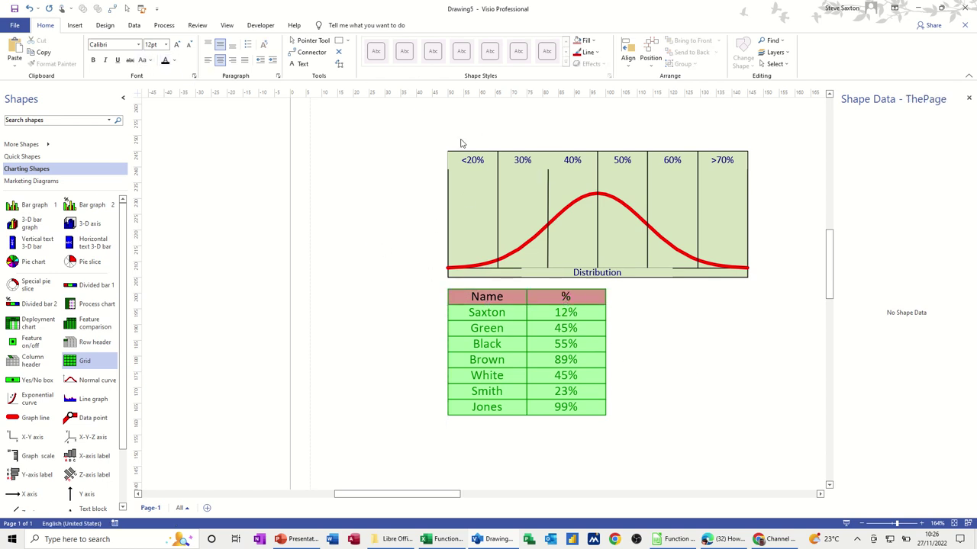